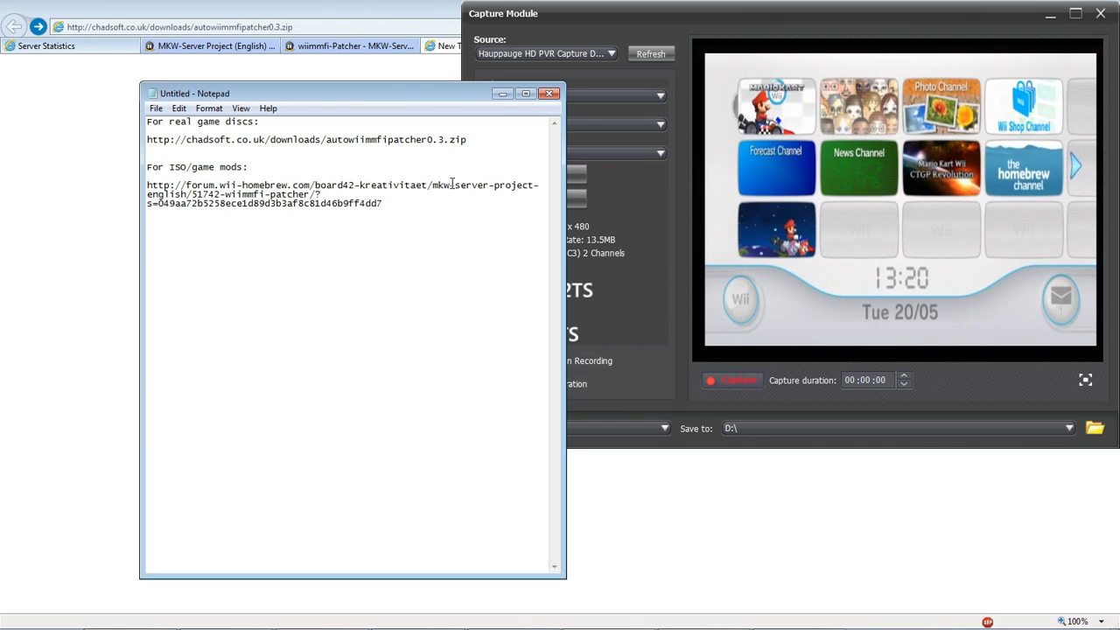
# Review the notes' download links for real game discs and for ISO/game mods
pyautogui.moveTo(480, 139); pyautogui.dragTo(3, 105)
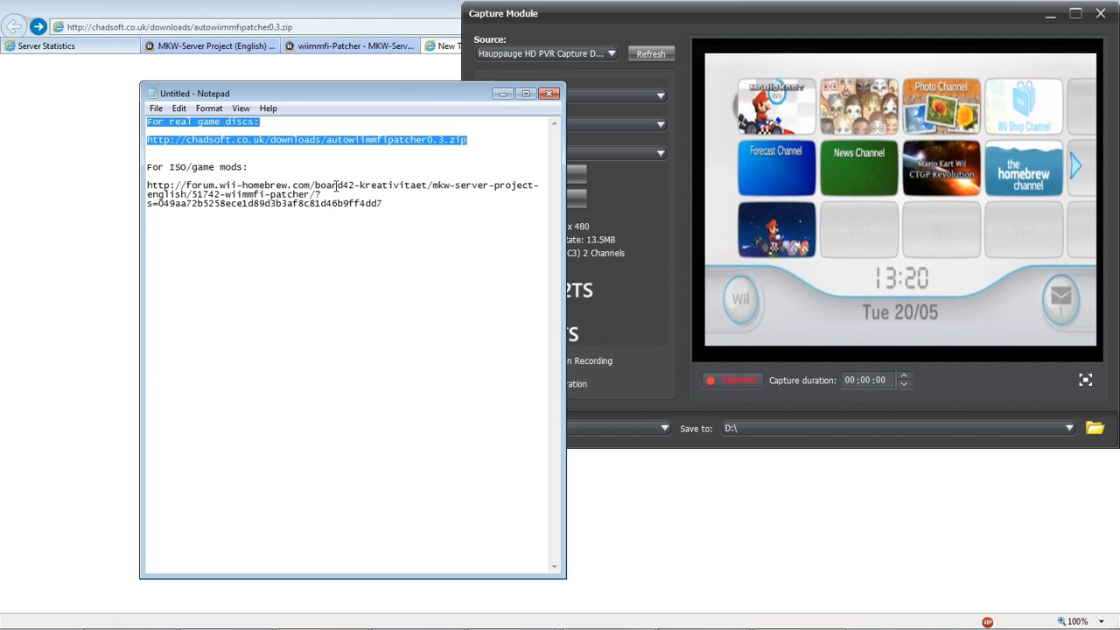
pyautogui.click(474, 143)
pyautogui.moveTo(473, 141); pyautogui.dragTo(140, 119)
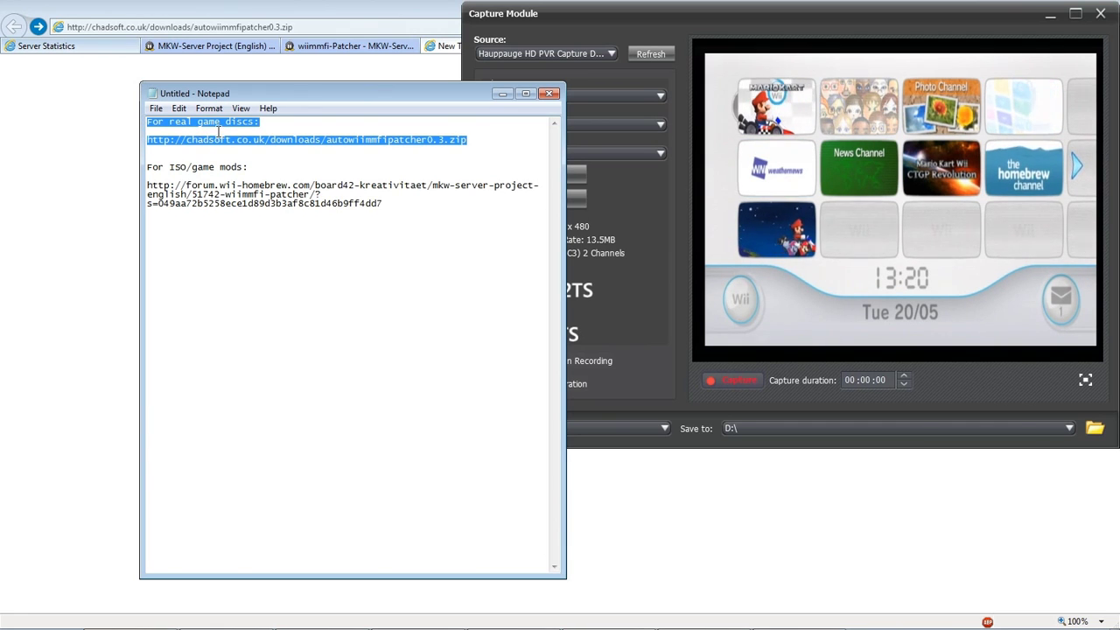
pyautogui.click(391, 199)
pyautogui.moveTo(391, 199); pyautogui.dragTo(53, 170)
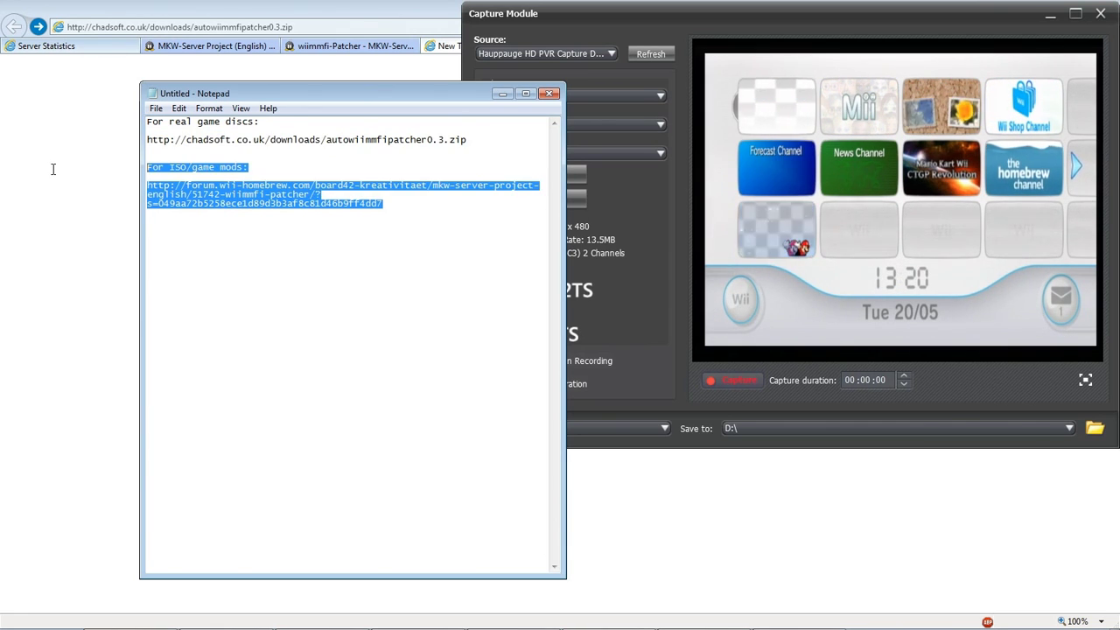
pyautogui.click(415, 207)
pyautogui.moveTo(415, 207); pyautogui.dragTo(139, 190)
pyautogui.click(414, 215)
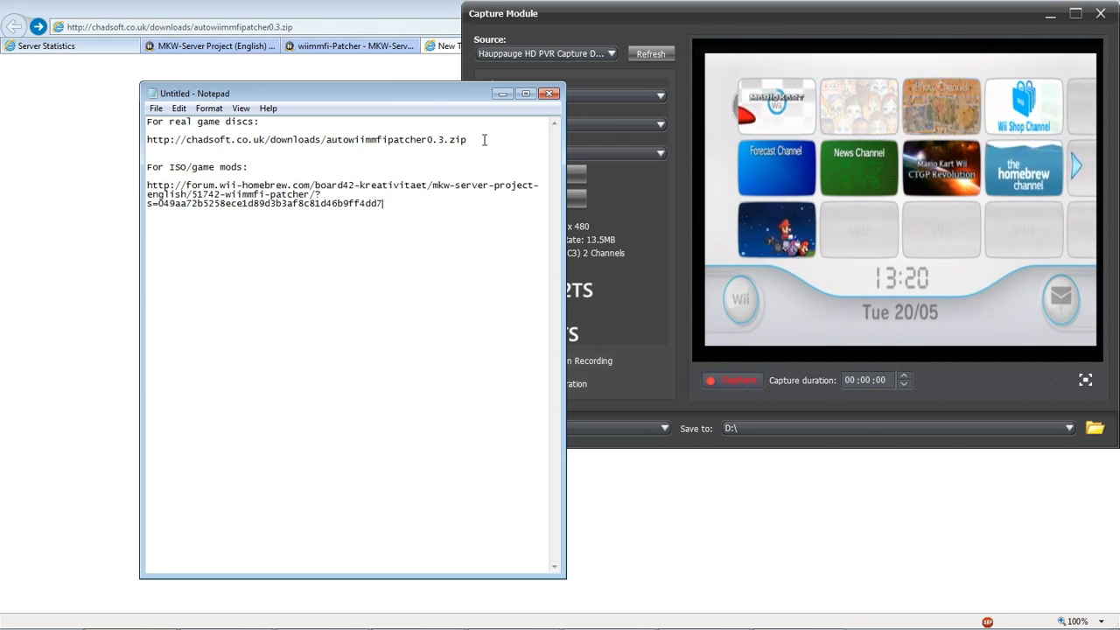
# Download autowiimmfipatcher0.3.zip from the chadsoft.co.uk link in the notes, saving it in Useful Empty Folder
pyautogui.click(175, 156)
pyautogui.hotkey('shift', 'Up')
pyautogui.hotkey('ctrl', 'c')
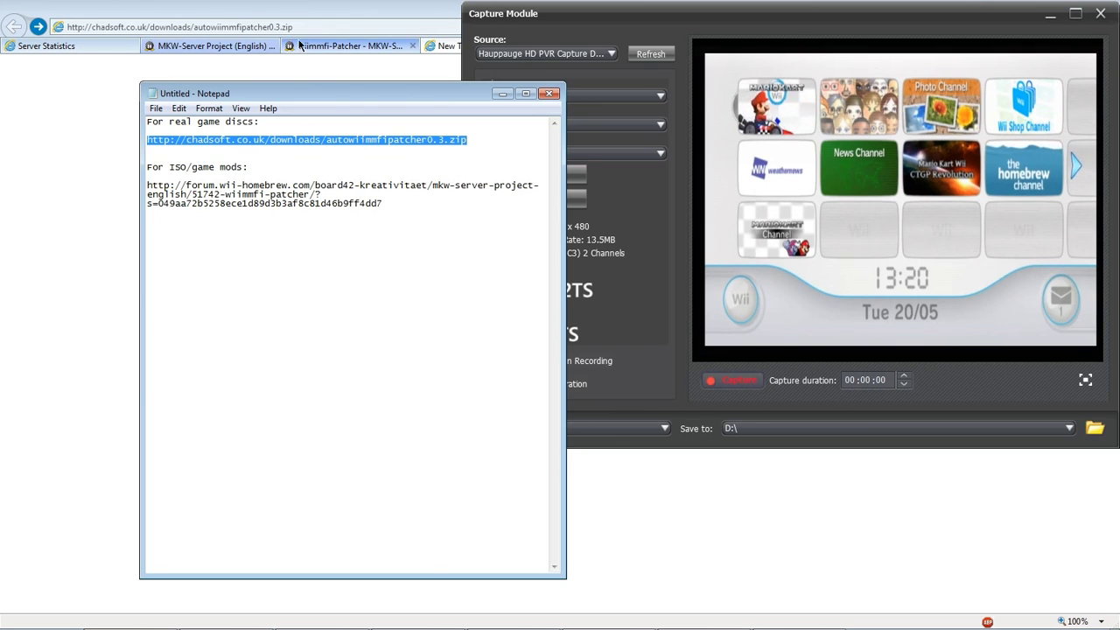
pyautogui.click(455, 26)
pyautogui.hotkey('ctrl', 'v')
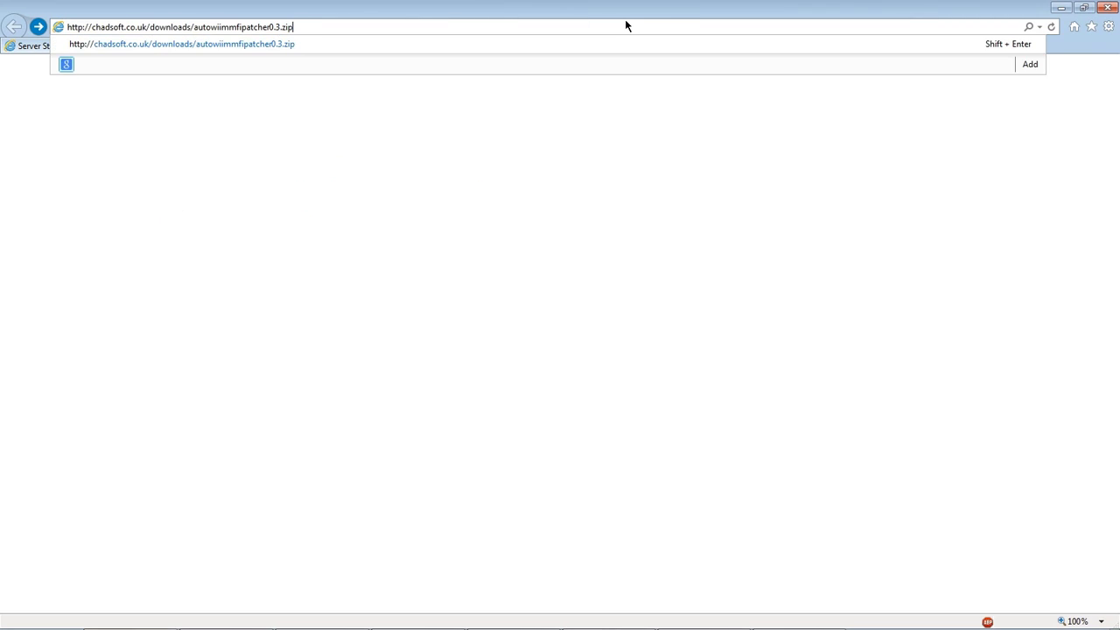
pyautogui.press('Return')
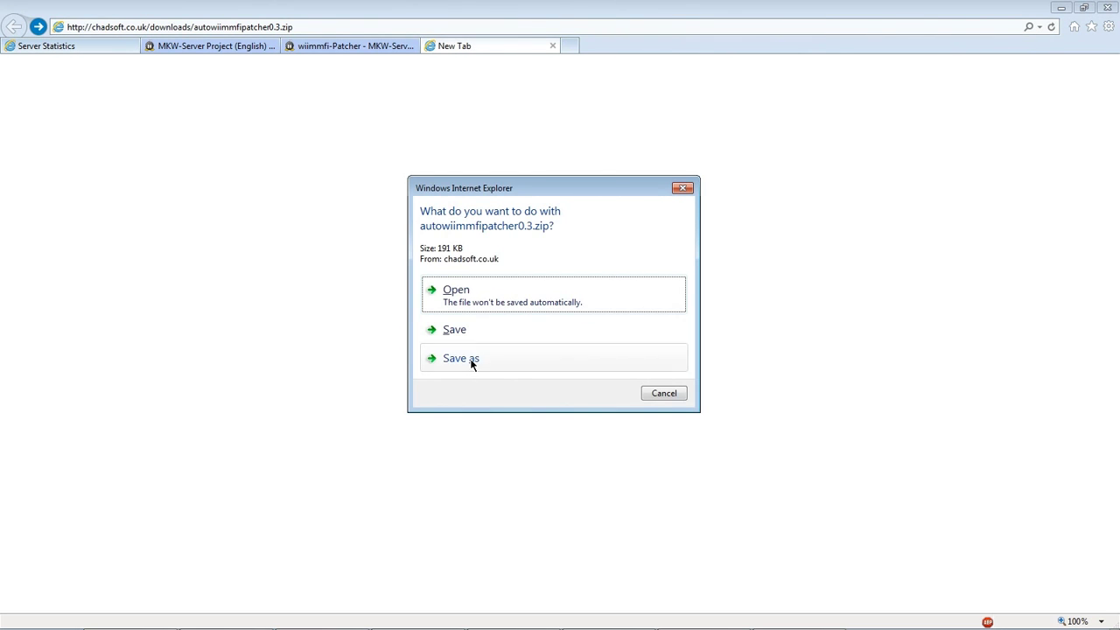
pyautogui.click(470, 358)
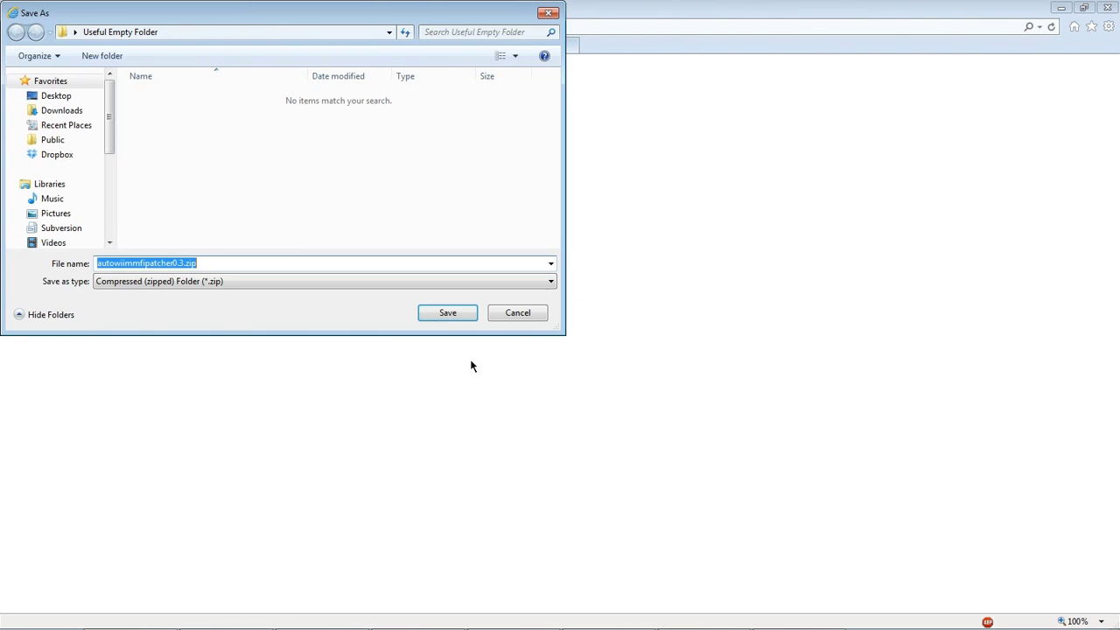
pyautogui.click(450, 313)
# Start extracting all files from the downloaded autowiimmfipatcher0.3.zip, with SD CARD (H:) as the destination
pyautogui.click(770, 613)
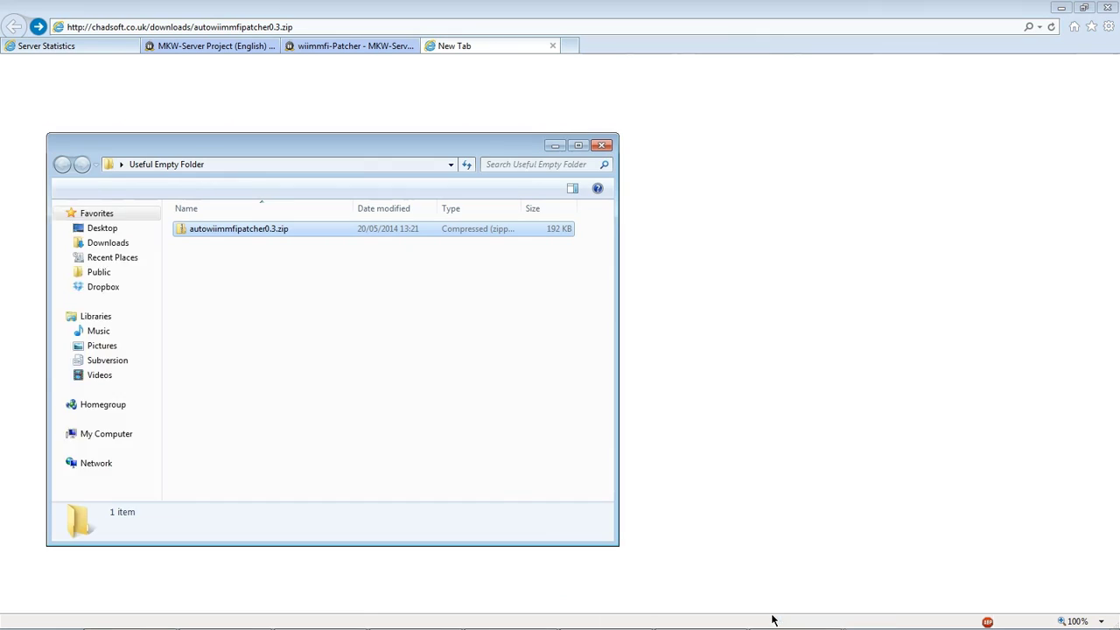
pyautogui.rightClick(320, 231)
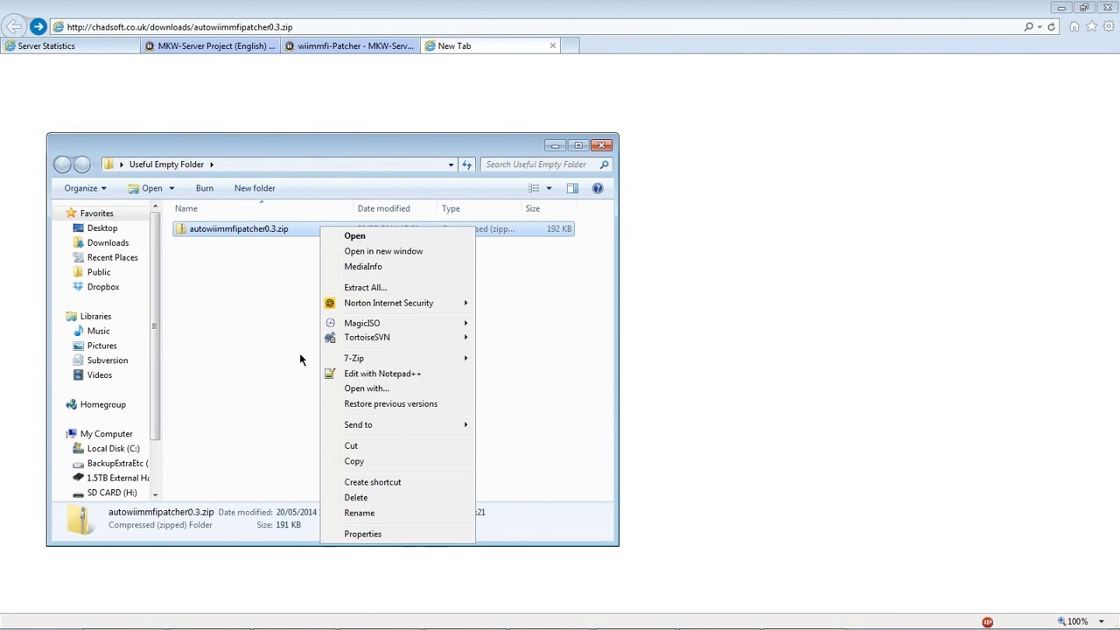
pyautogui.click(408, 290)
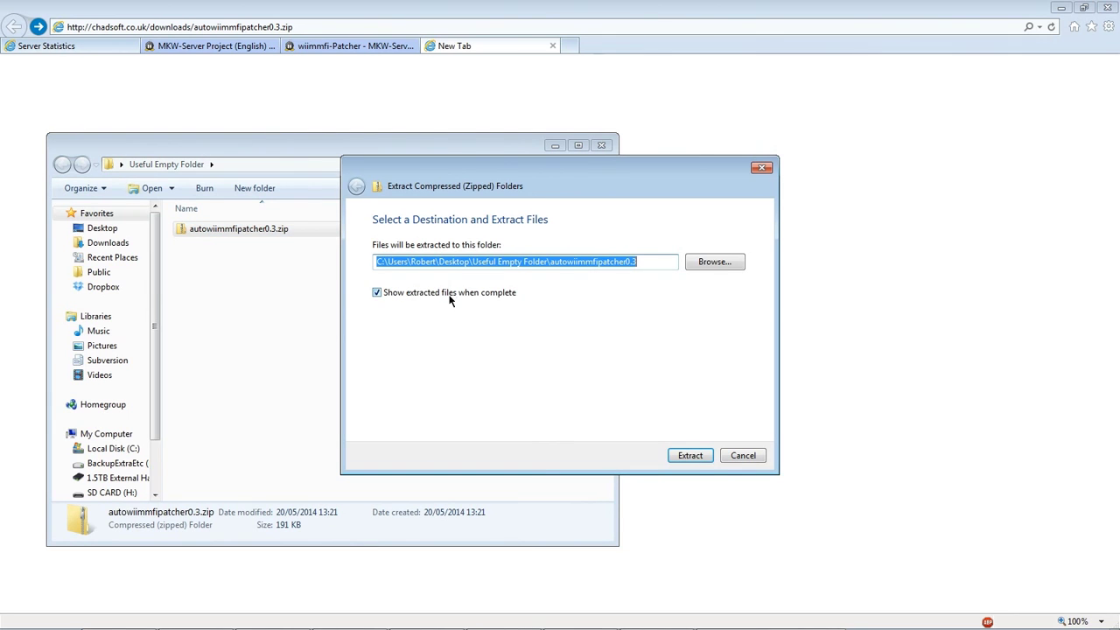
pyautogui.click(715, 261)
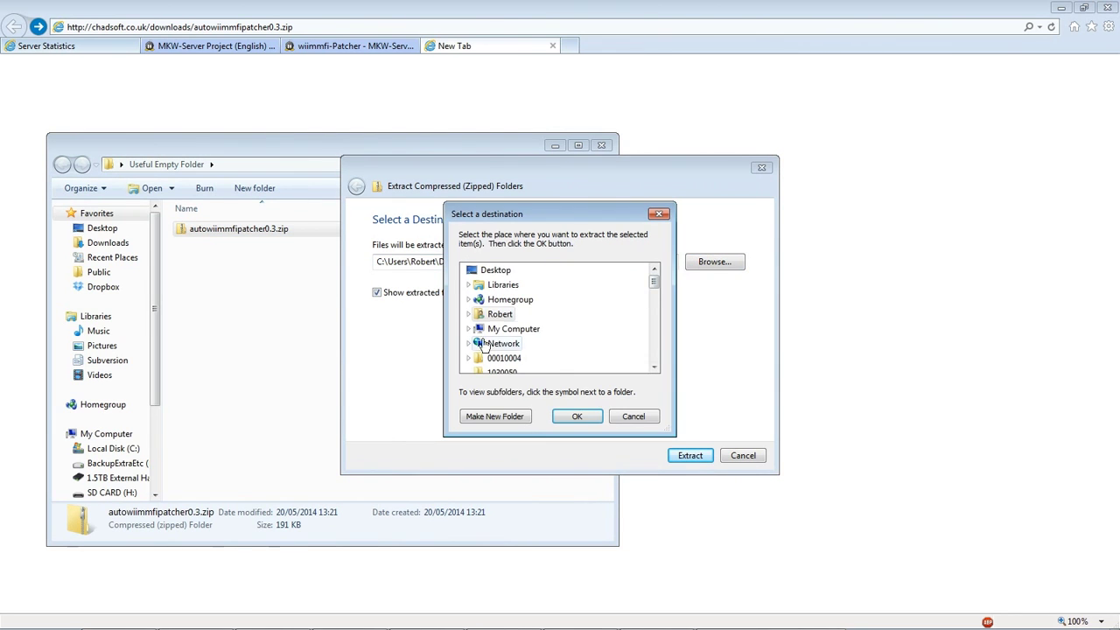
pyautogui.scroll(-2, 638, 302)
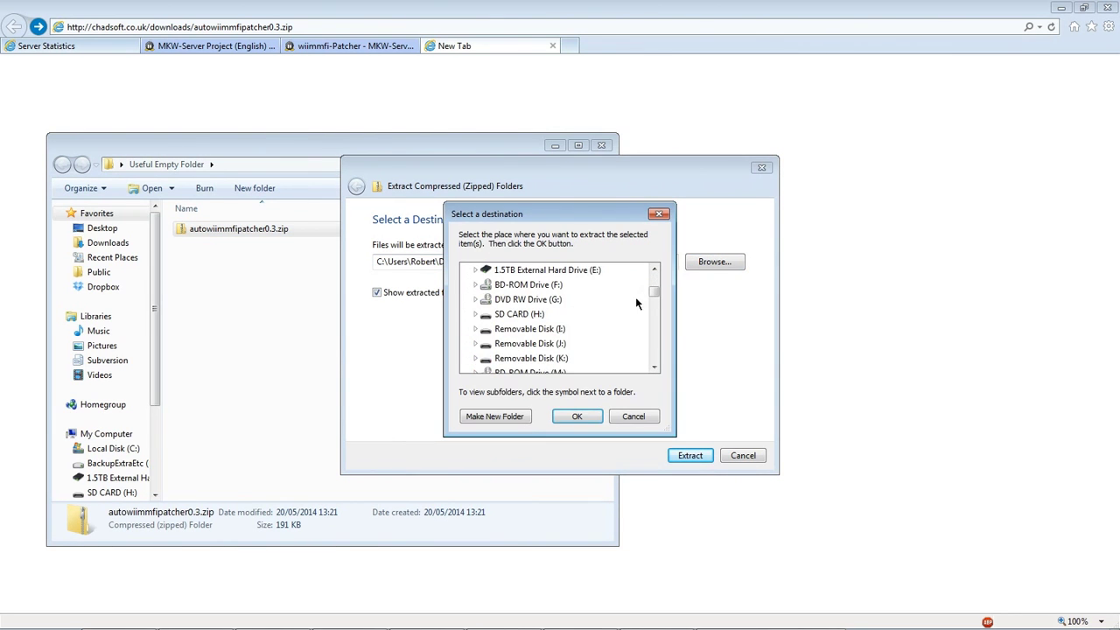
pyautogui.doubleClick(516, 314)
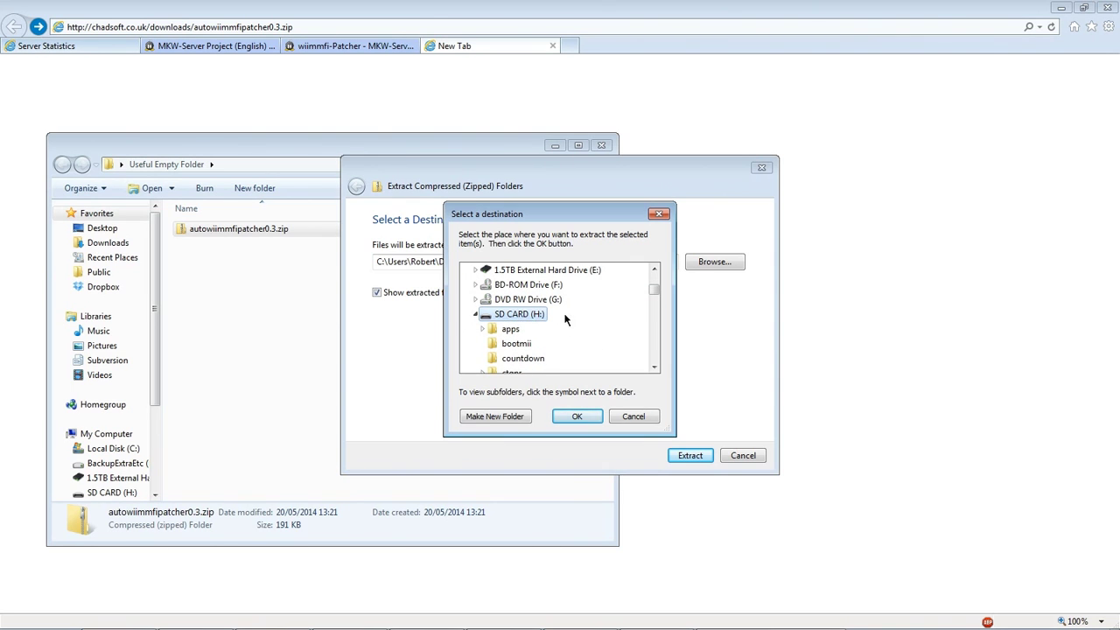
pyautogui.scroll(-1, 560, 322)
pyautogui.scroll(1, 539, 320)
pyautogui.click(576, 417)
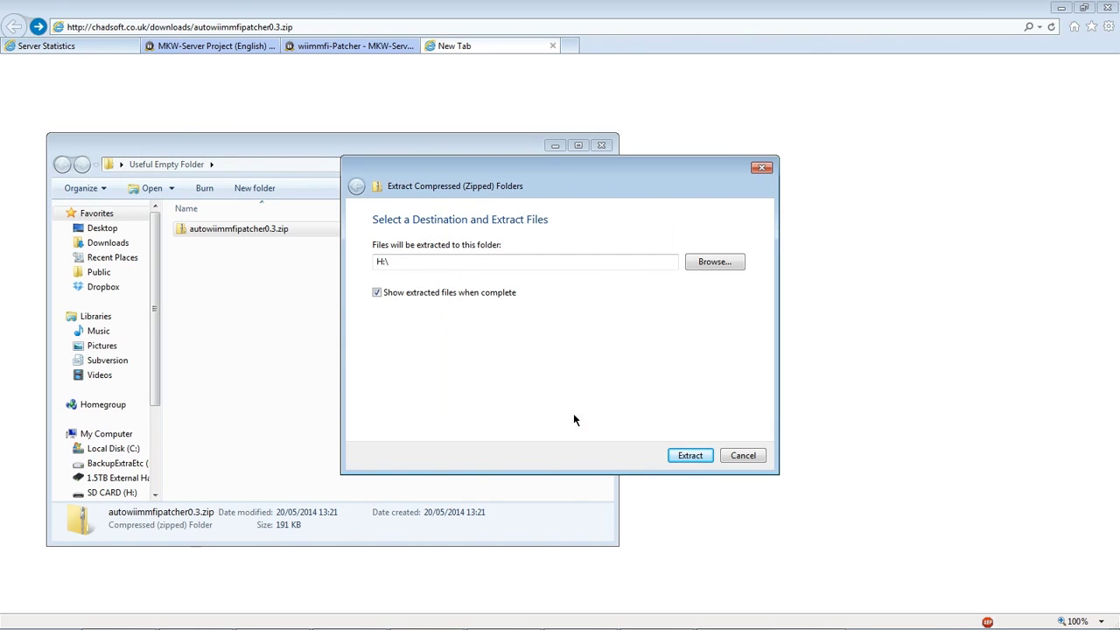
# Extract the archive to the SD card, merging the existing folders for all current items
pyautogui.click(689, 455)
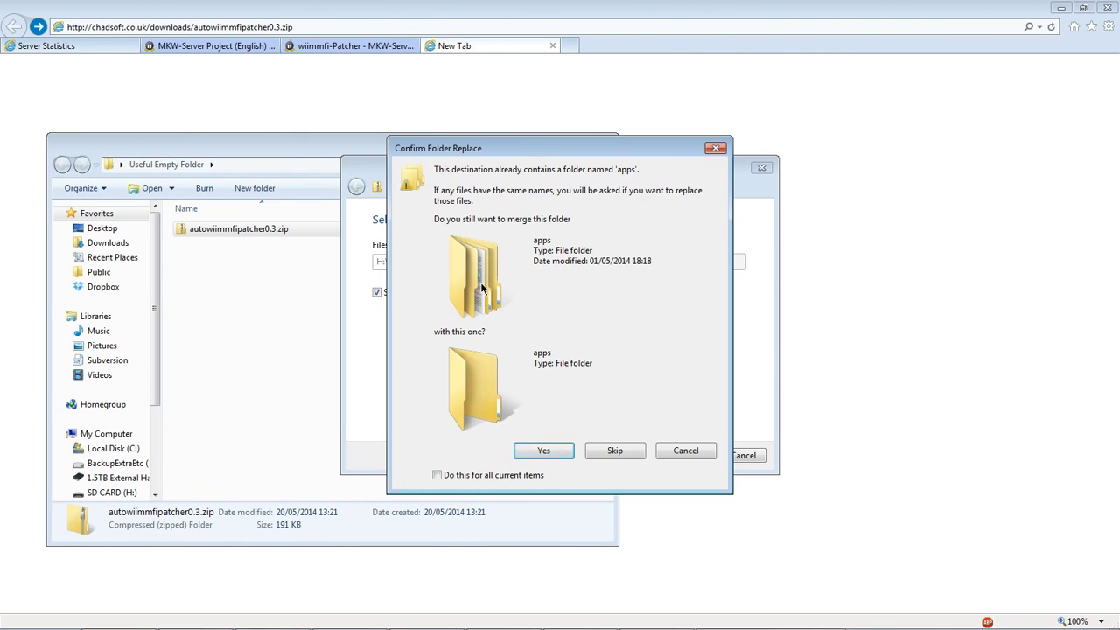
pyautogui.click(511, 475)
pyautogui.click(538, 451)
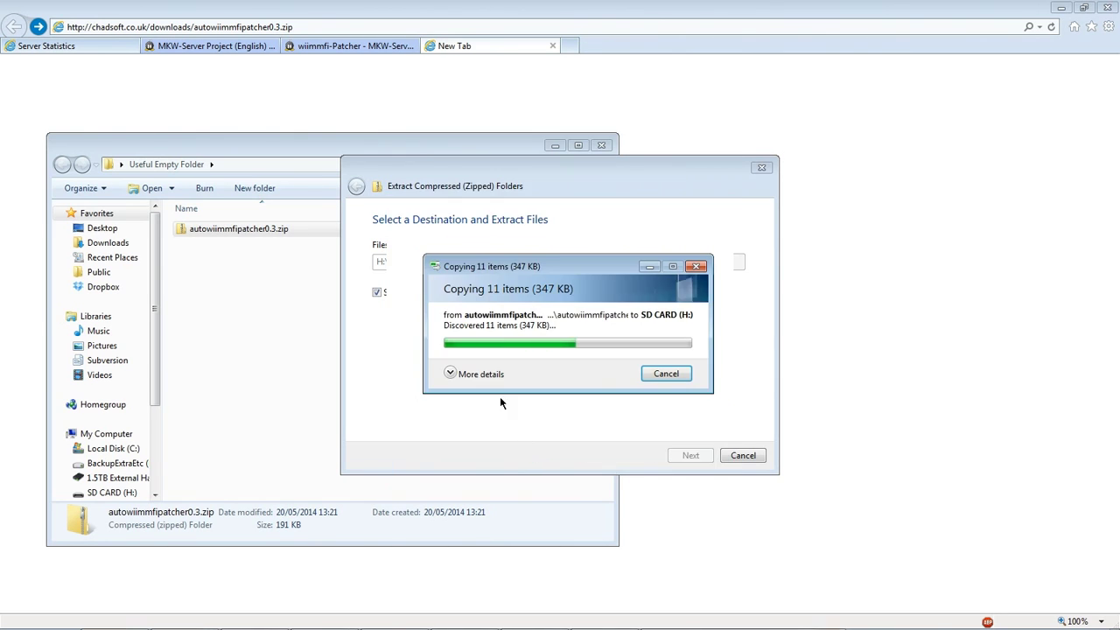
pyautogui.click(459, 455)
pyautogui.click(474, 230)
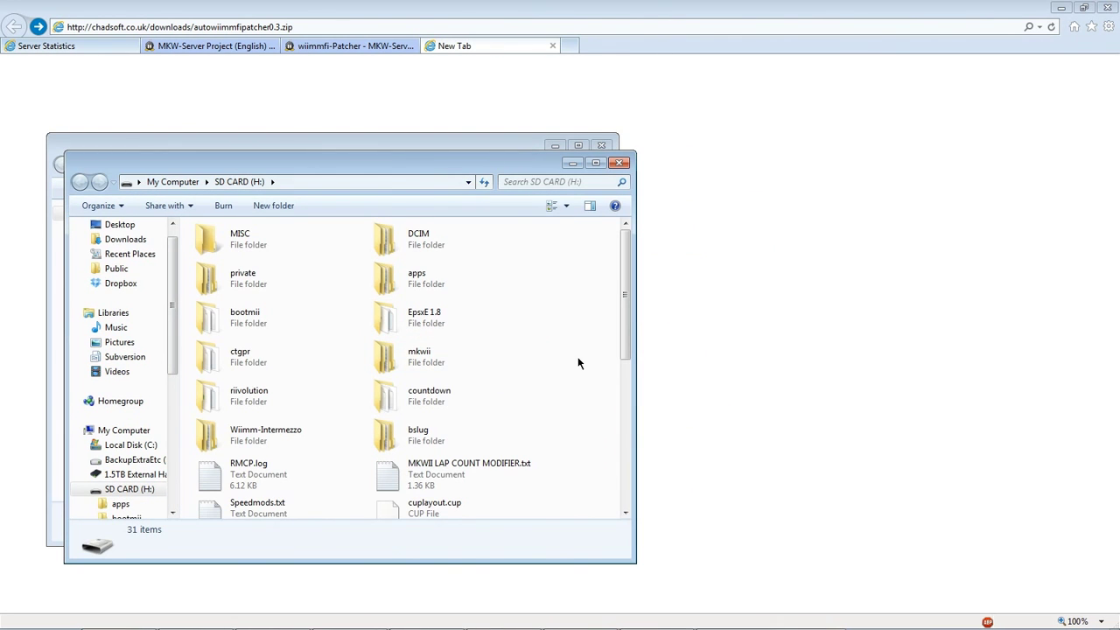
# Compare the apps, bslug and readme.txt items in the patcher archive with the contents of the SD card's root
pyautogui.moveTo(508, 173); pyautogui.dragTo(718, 133)
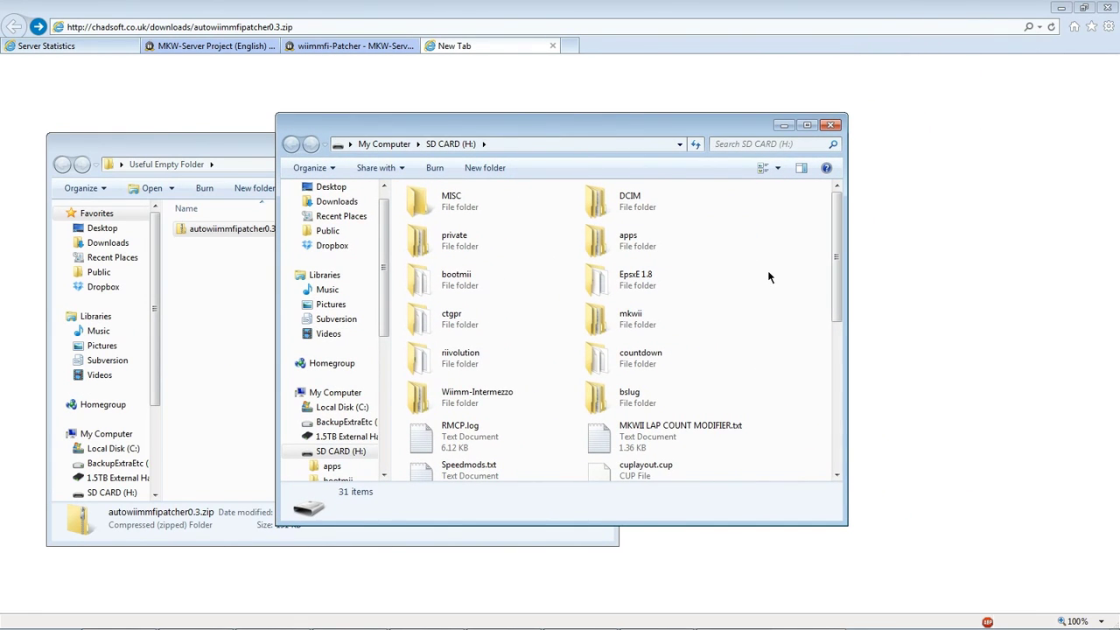
pyautogui.doubleClick(237, 230)
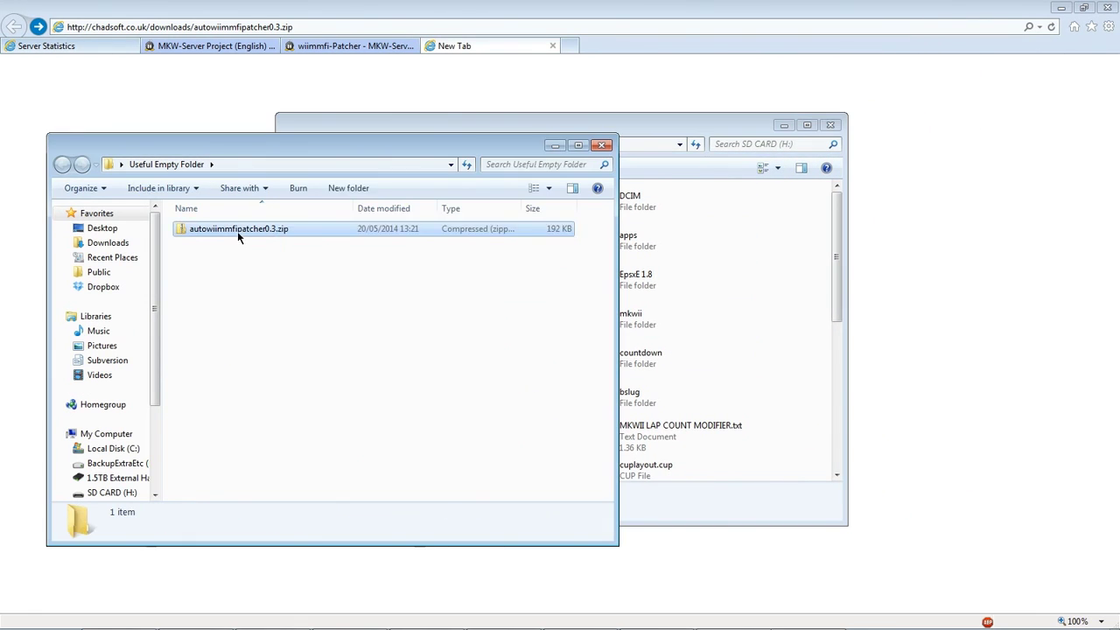
pyautogui.click(253, 232)
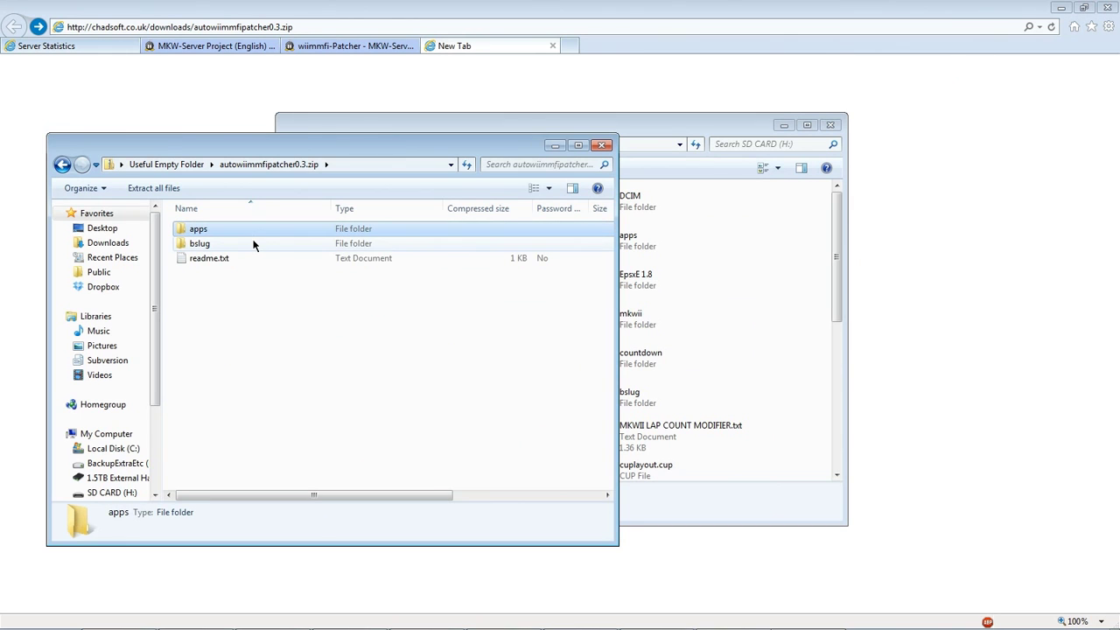
pyautogui.press('Down')
pyautogui.press('Down')
pyautogui.click(318, 348)
pyautogui.click(789, 253)
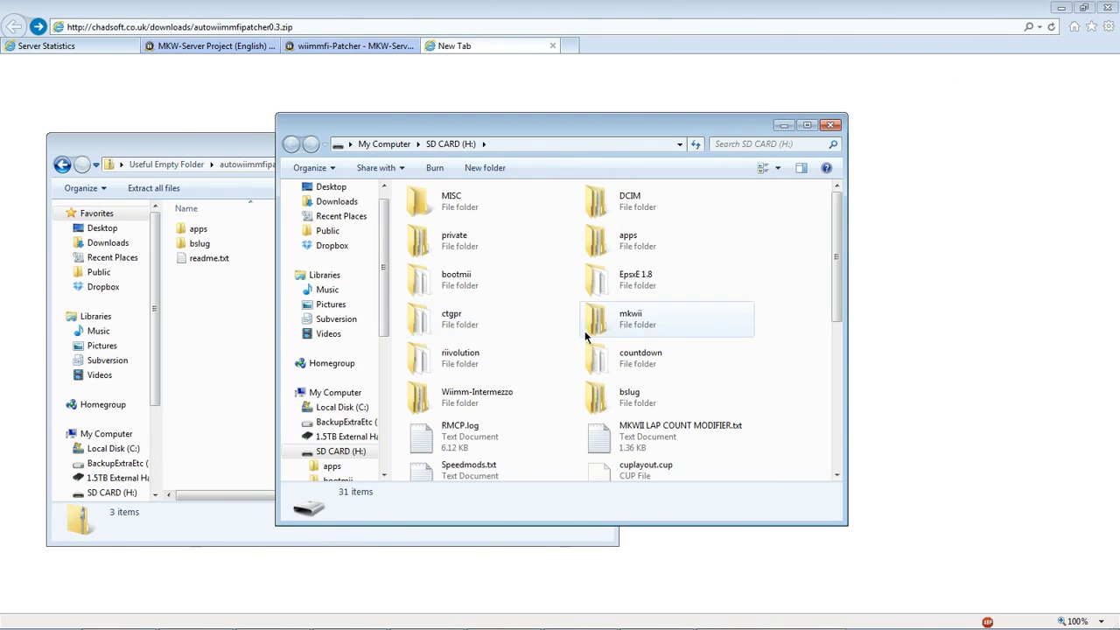
pyautogui.scroll(-5, 779, 350)
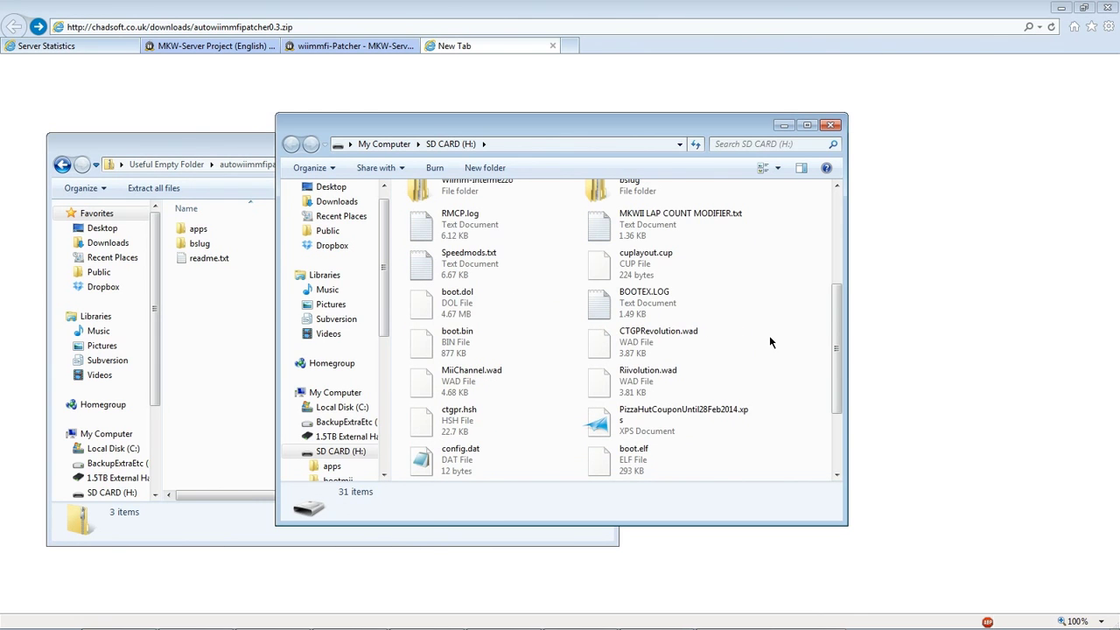
pyautogui.scroll(5, 770, 342)
# Read the archive's readme.txt in a widened window, and close it together with the archive folder
pyautogui.doubleClick(209, 258)
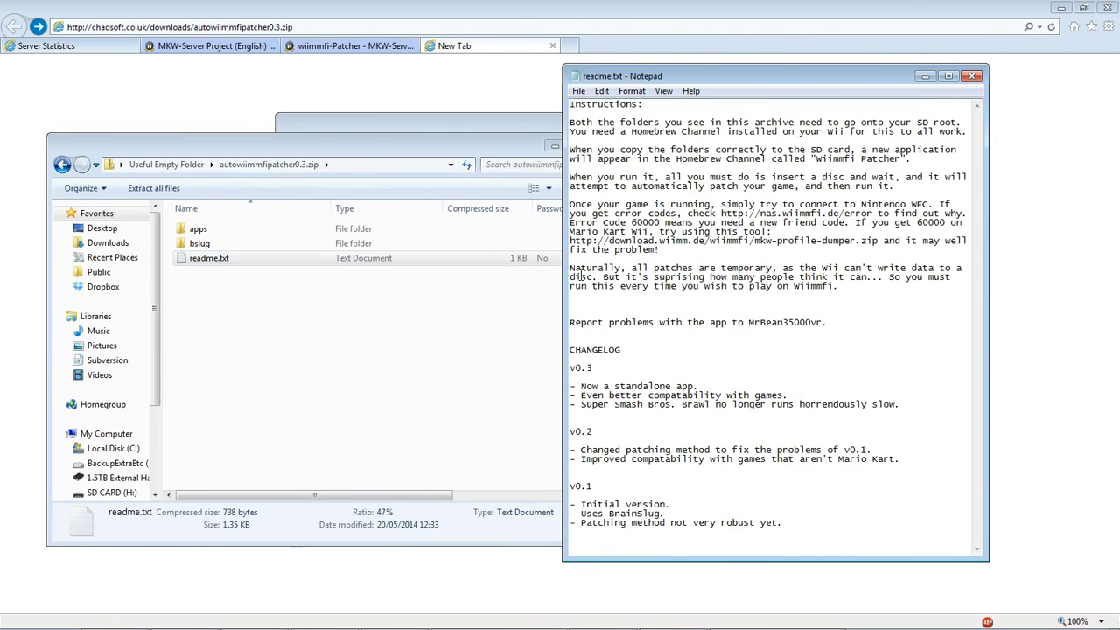
pyautogui.moveTo(565, 285); pyautogui.dragTo(283, 285)
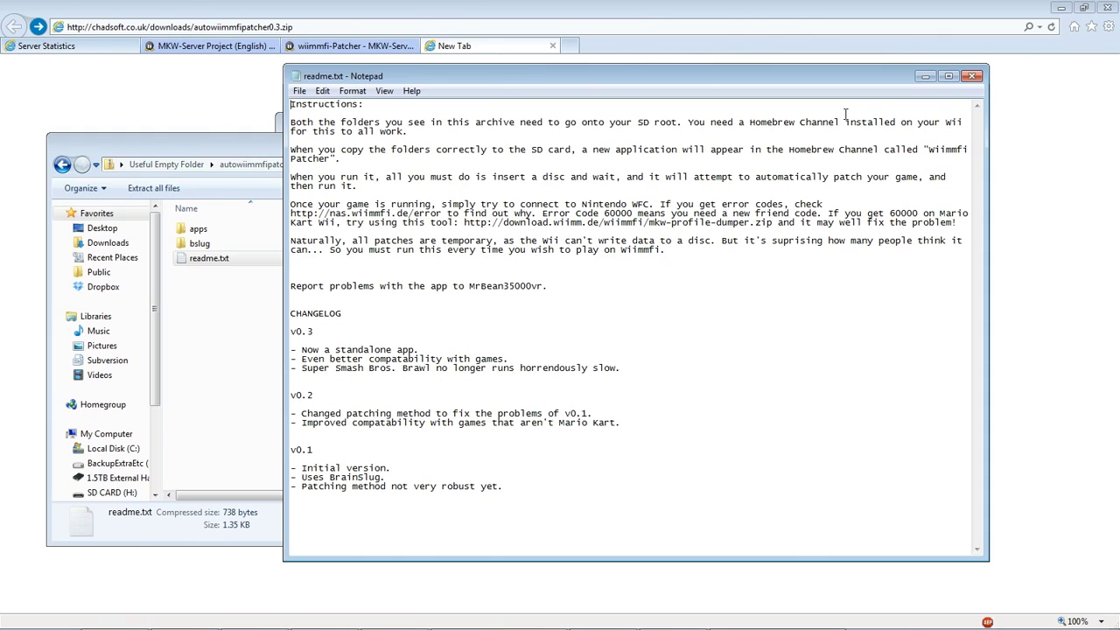
pyautogui.click(975, 79)
pyautogui.click(975, 79)
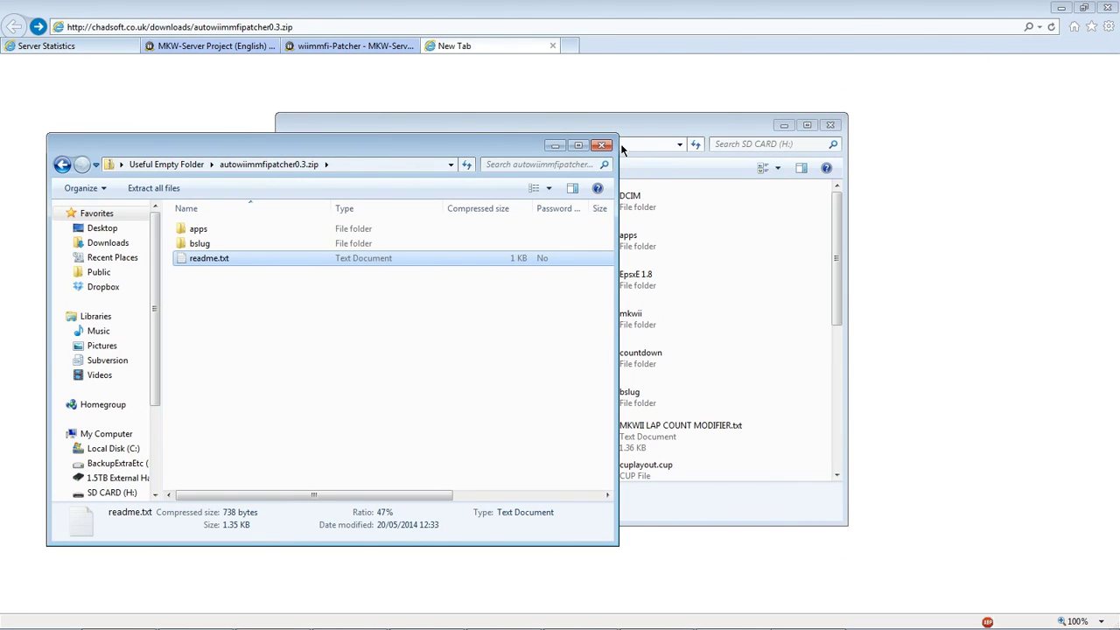
pyautogui.click(603, 146)
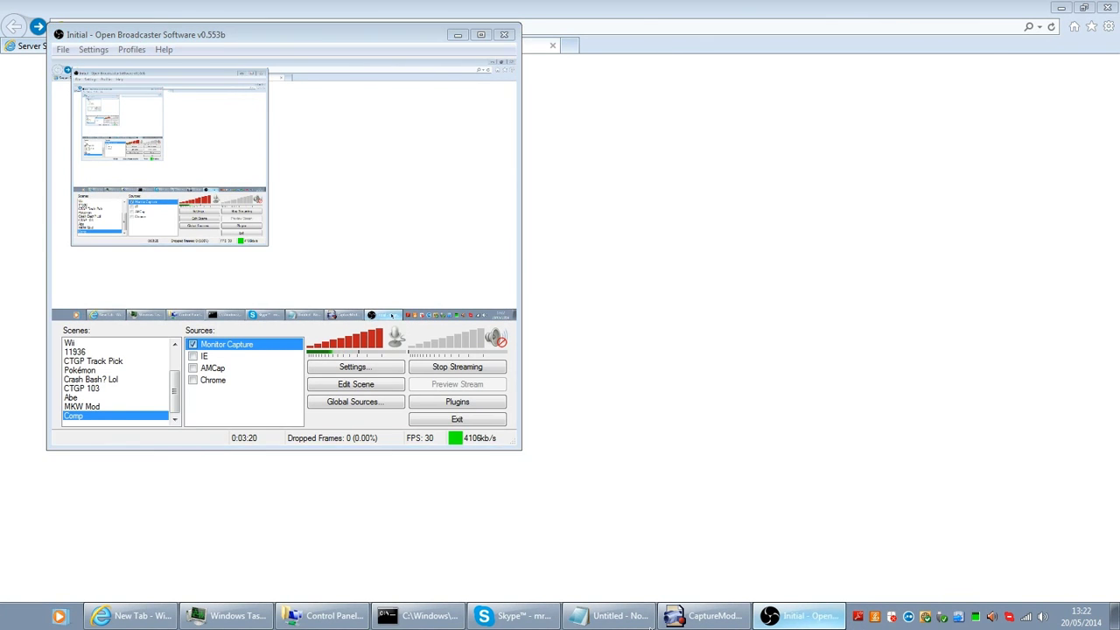
# Switch to the Capture Module to view the Wii's video feed
pyautogui.click(818, 619)
pyautogui.click(807, 617)
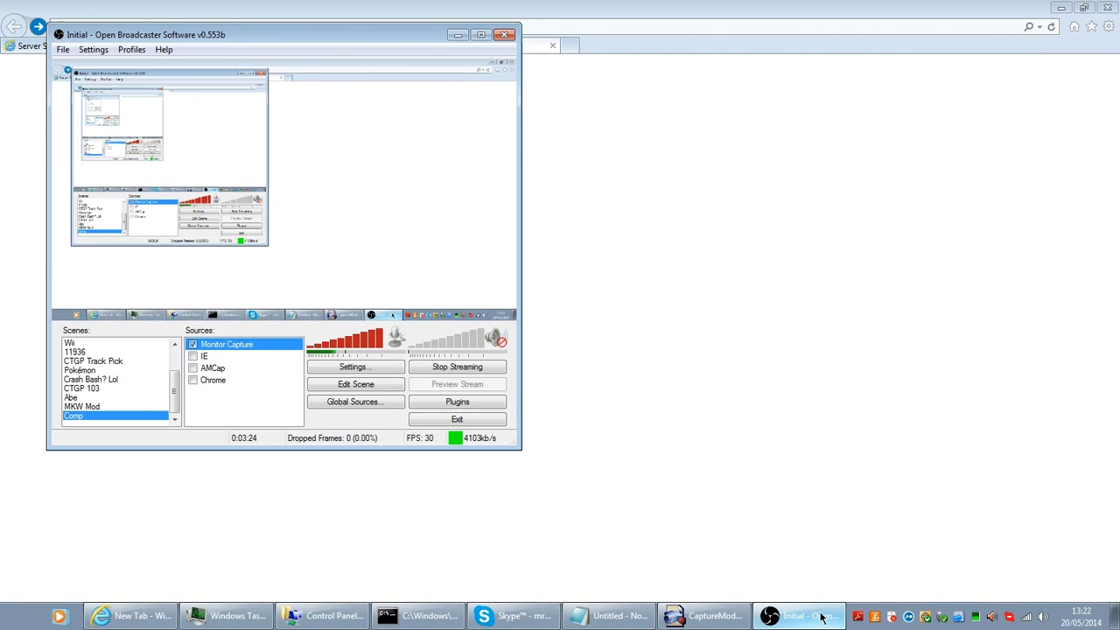
pyautogui.click(801, 622)
pyautogui.click(696, 623)
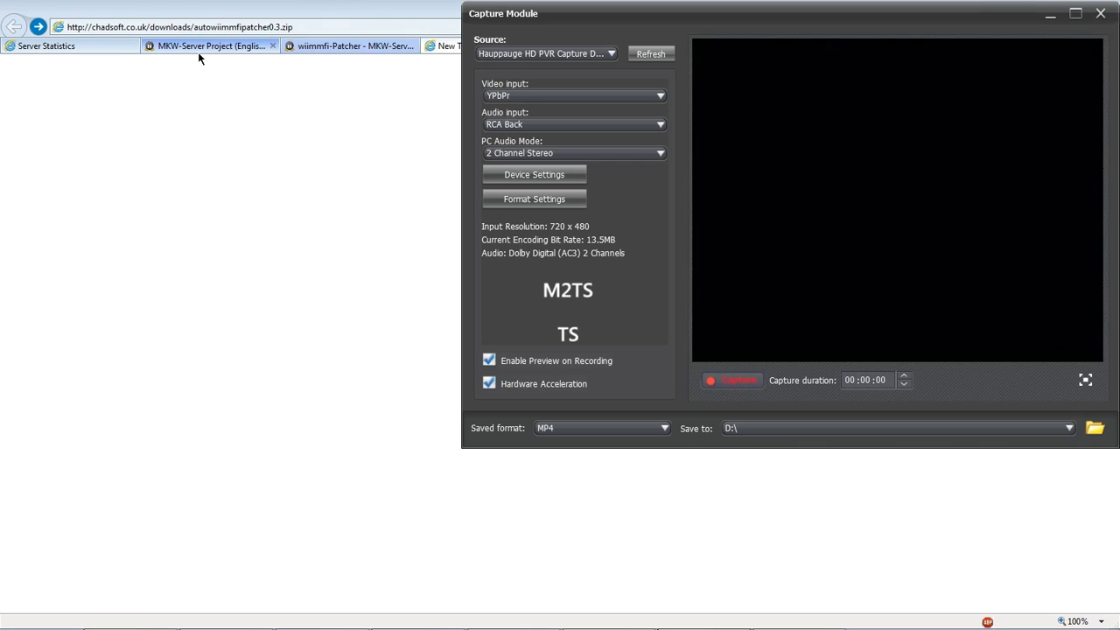
# Reload the Wiimmfi Server Statistics page and check the Mario Kart Wii player figures alongside the Wii capture
pyautogui.click(107, 47)
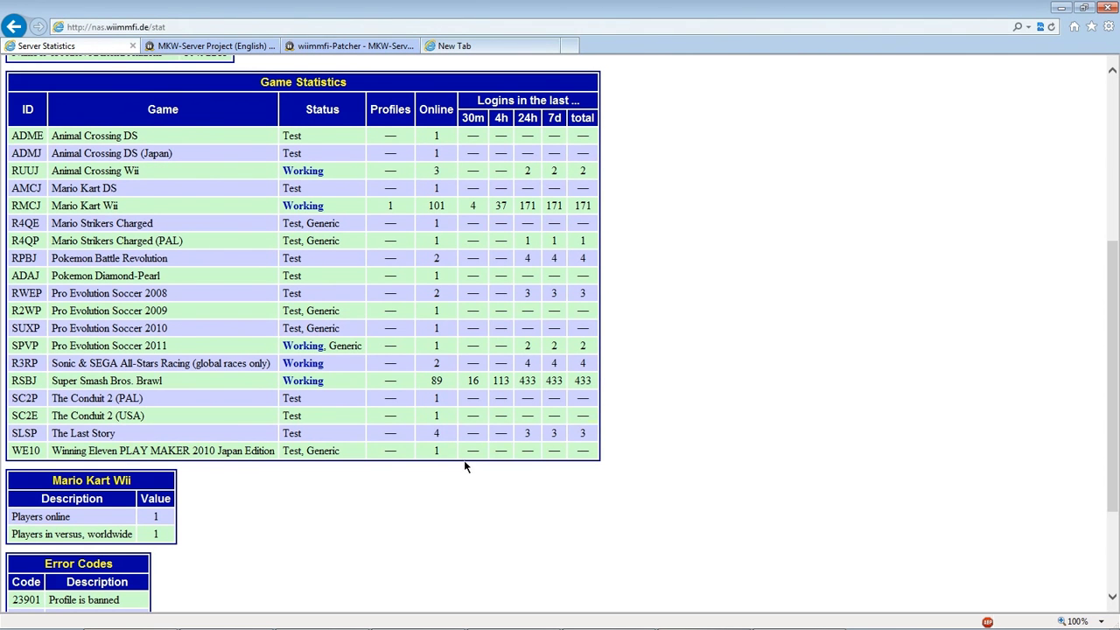
pyautogui.scroll(-3, 538, 374)
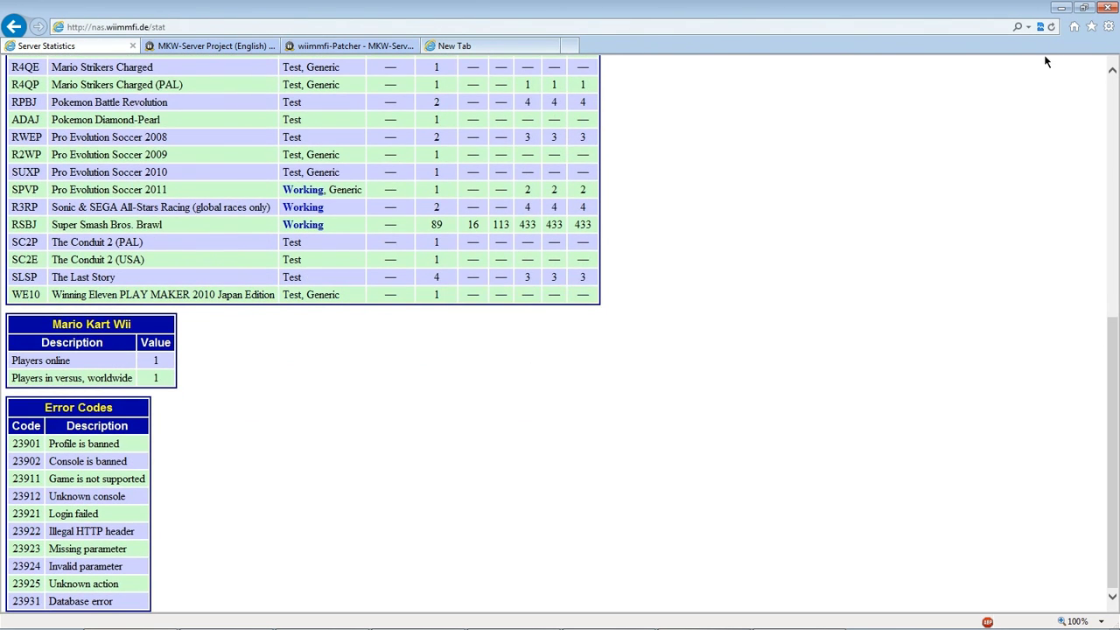
pyautogui.click(1051, 27)
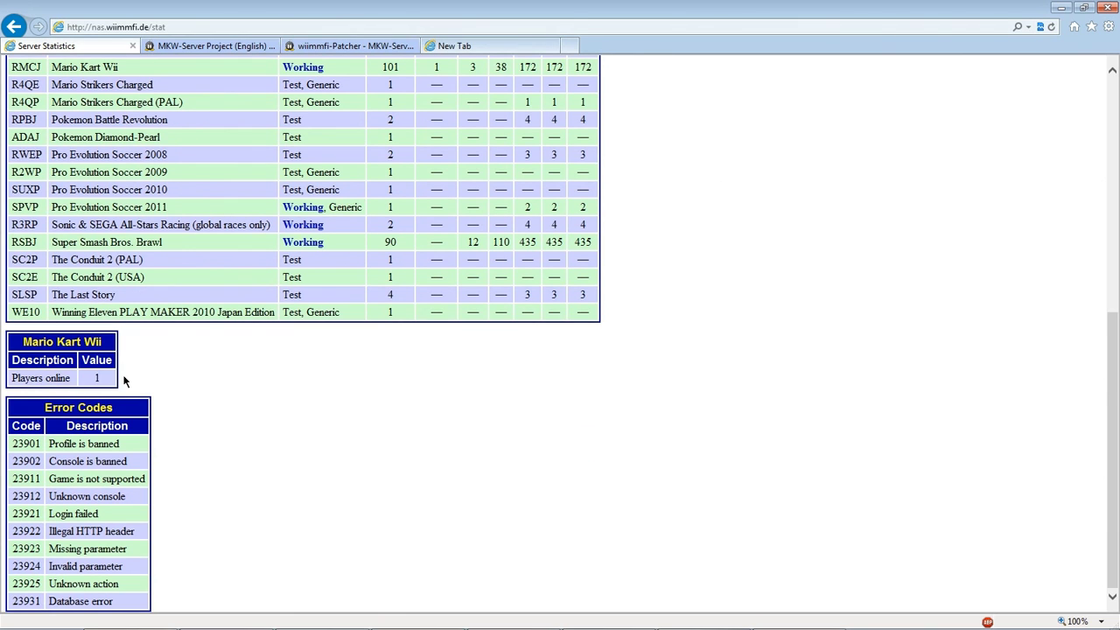
pyautogui.moveTo(367, 627)
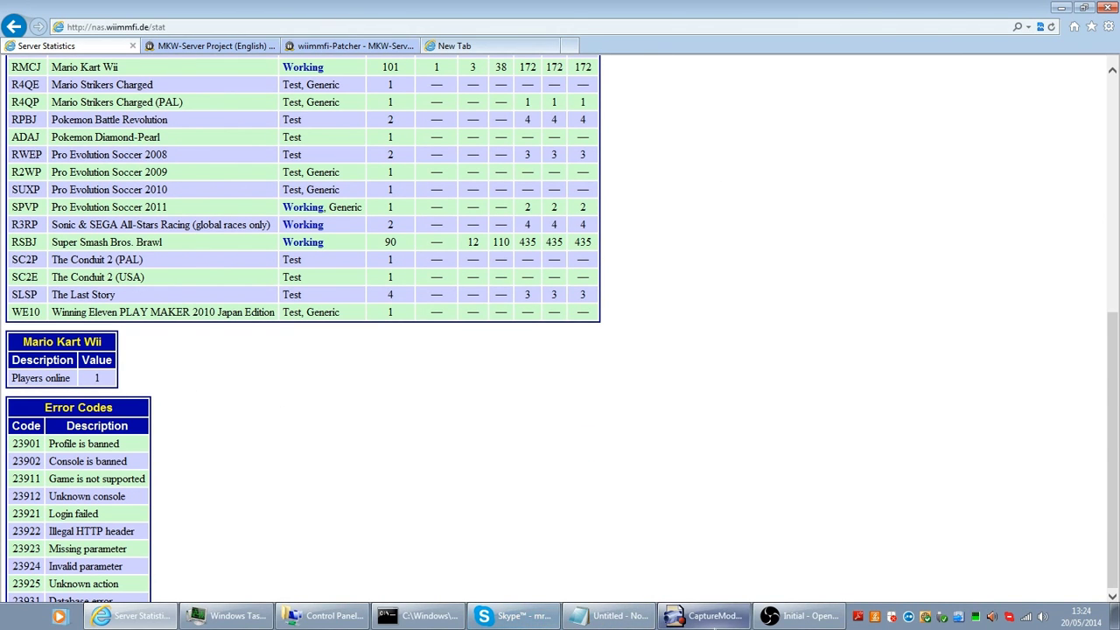
pyautogui.click(710, 616)
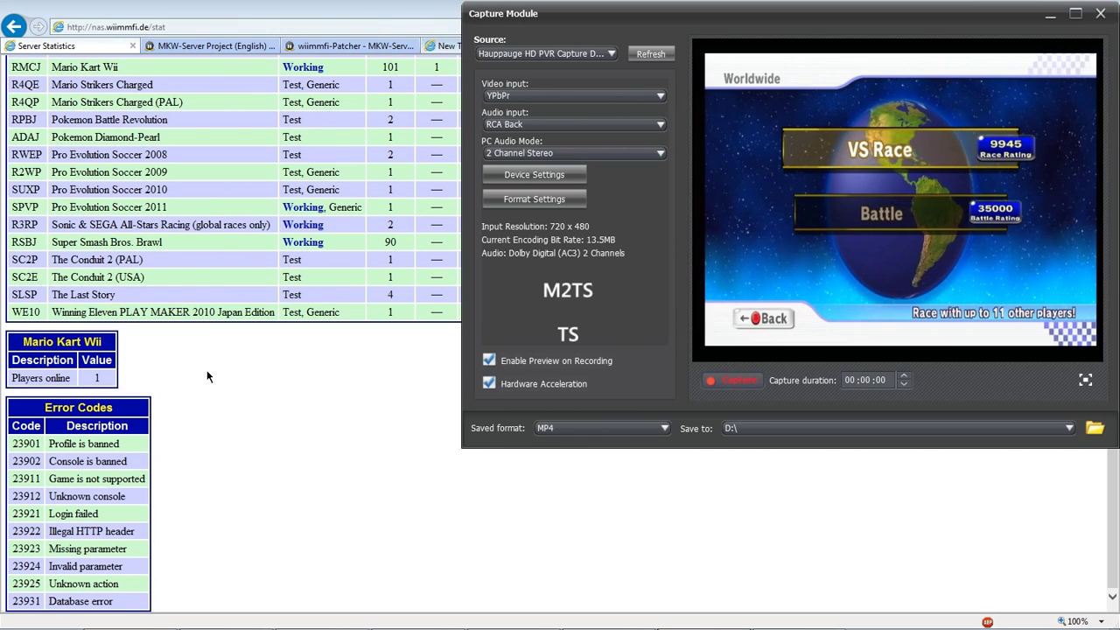
pyautogui.click(262, 351)
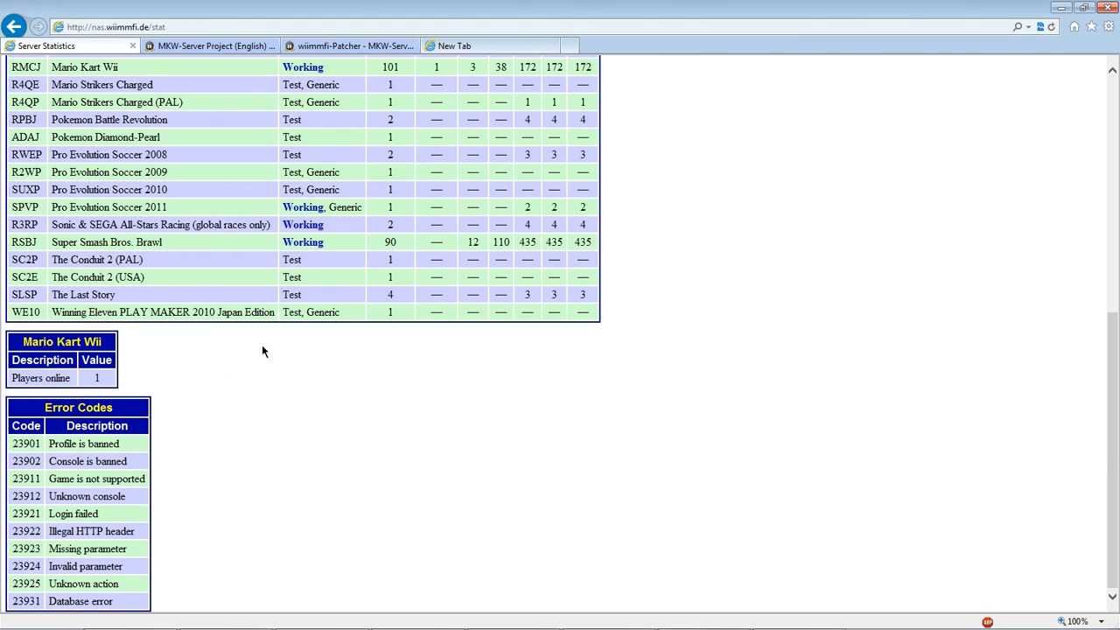
# Refresh the server statistics, check the Mario Kart Wii online and worldwide versus player rows, and bring up the Wii's capture preview
pyautogui.click(1050, 27)
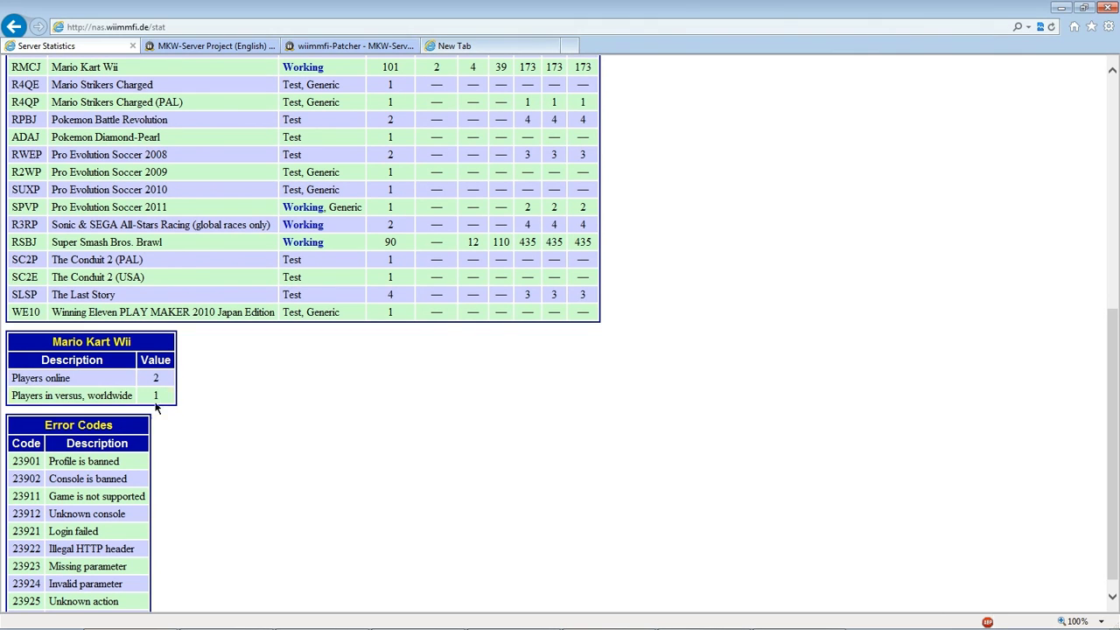
pyautogui.moveTo(3, 416); pyautogui.dragTo(367, 400)
pyautogui.click(3, 428)
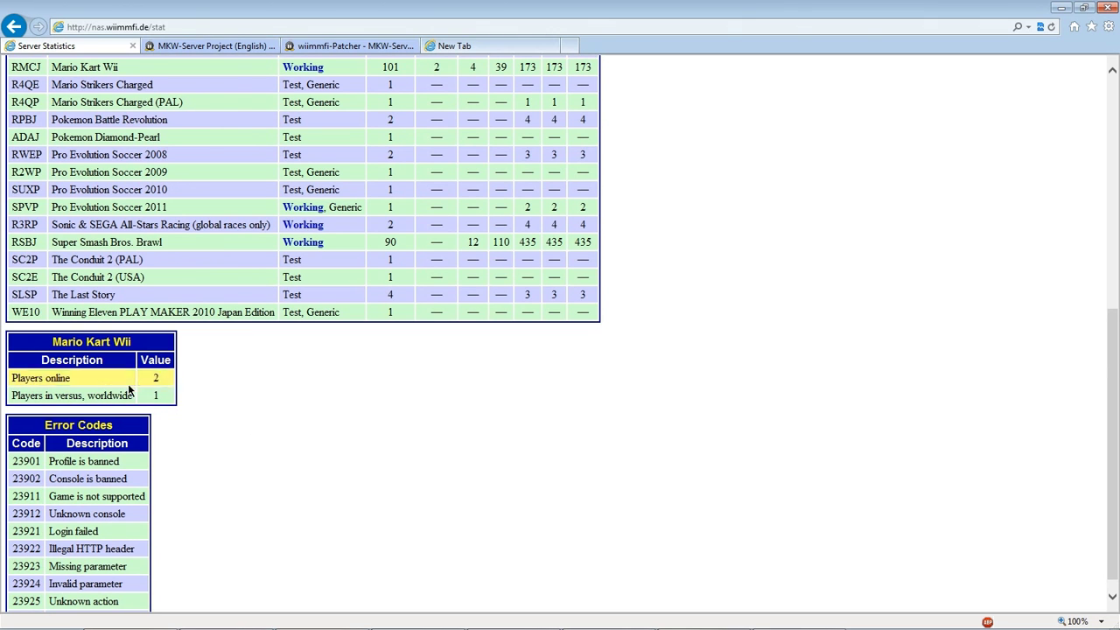
pyautogui.click(717, 616)
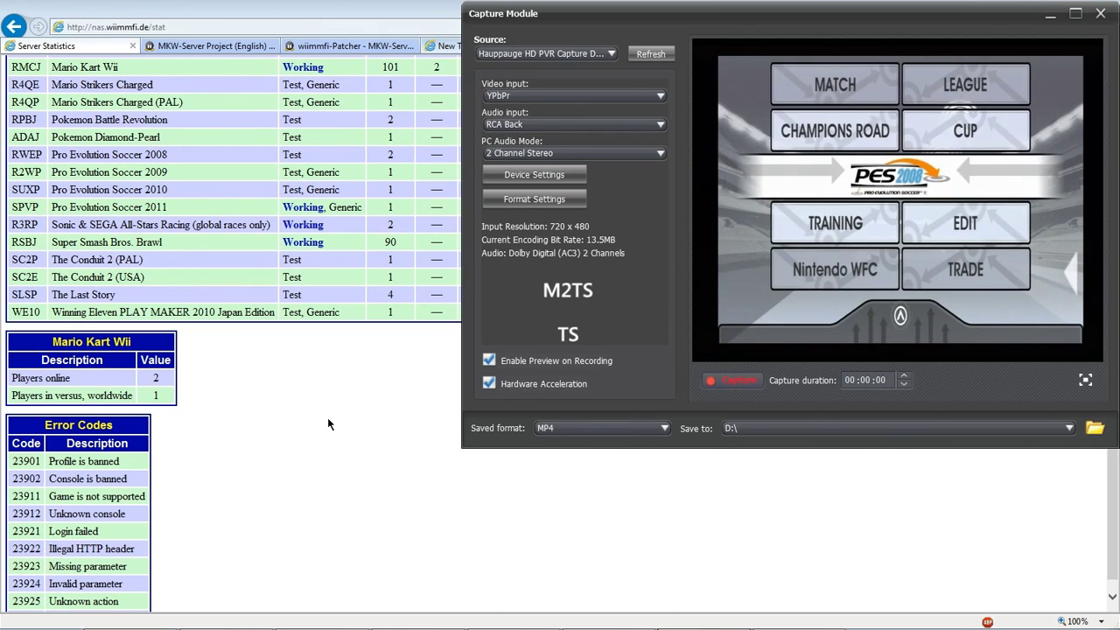
# Return to the server statistics page and examine the status of each game in the Game Statistics table
pyautogui.click(327, 417)
pyautogui.scroll(4, 397, 419)
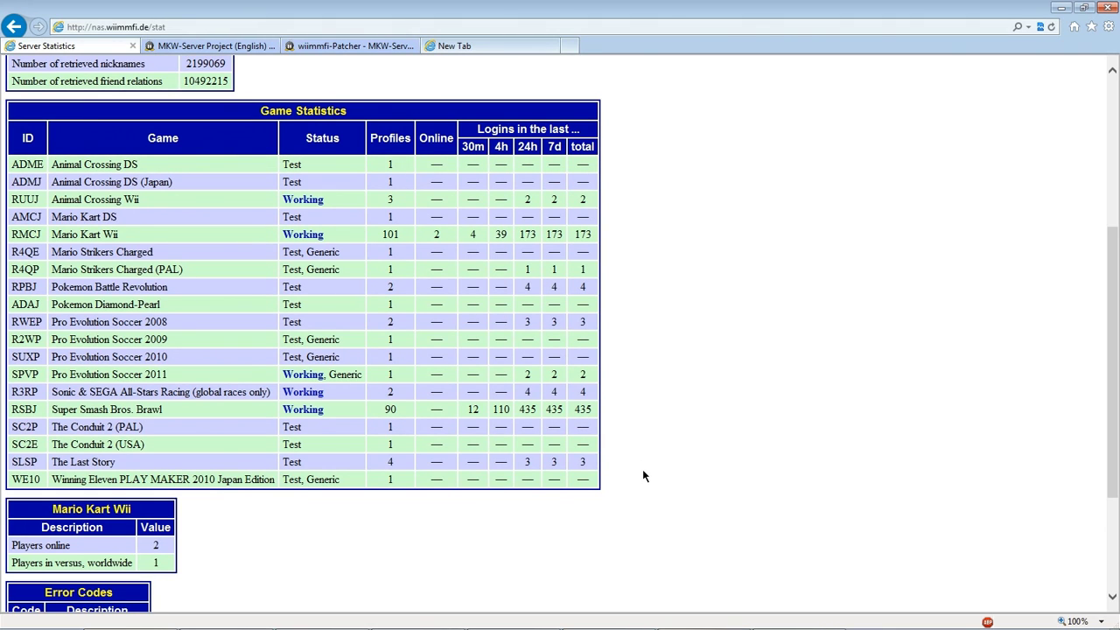
pyautogui.click(338, 237)
# Highlight the ISO/game mods link in the Notepad notes and switch to the wiimmfi-Patcher forum thread
pyautogui.click(604, 624)
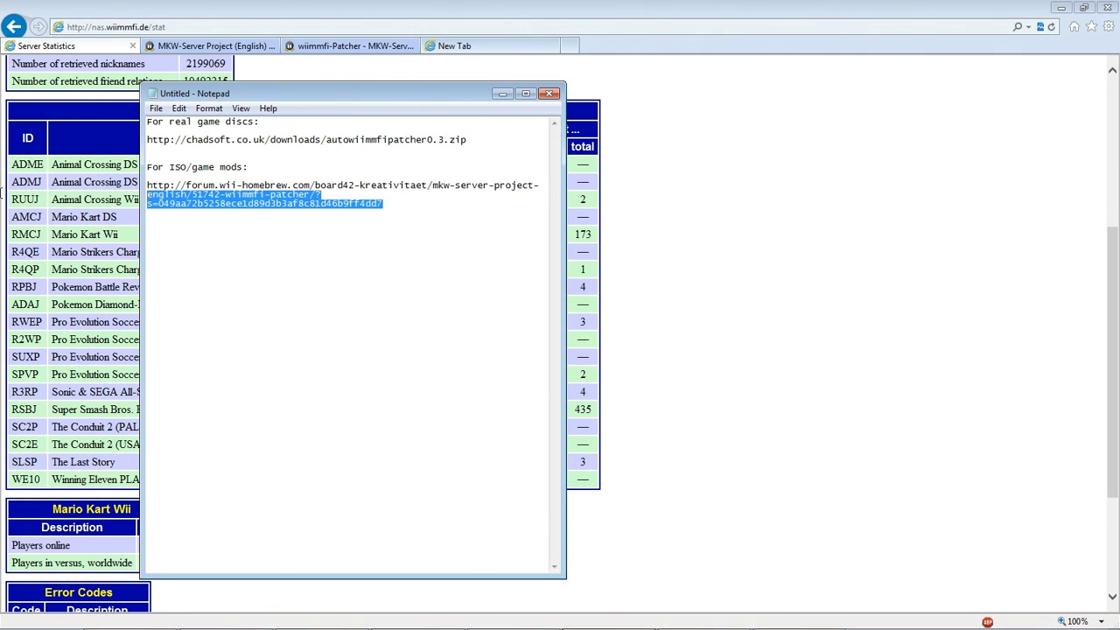
pyautogui.moveTo(2, 189); pyautogui.dragTo(1, 181)
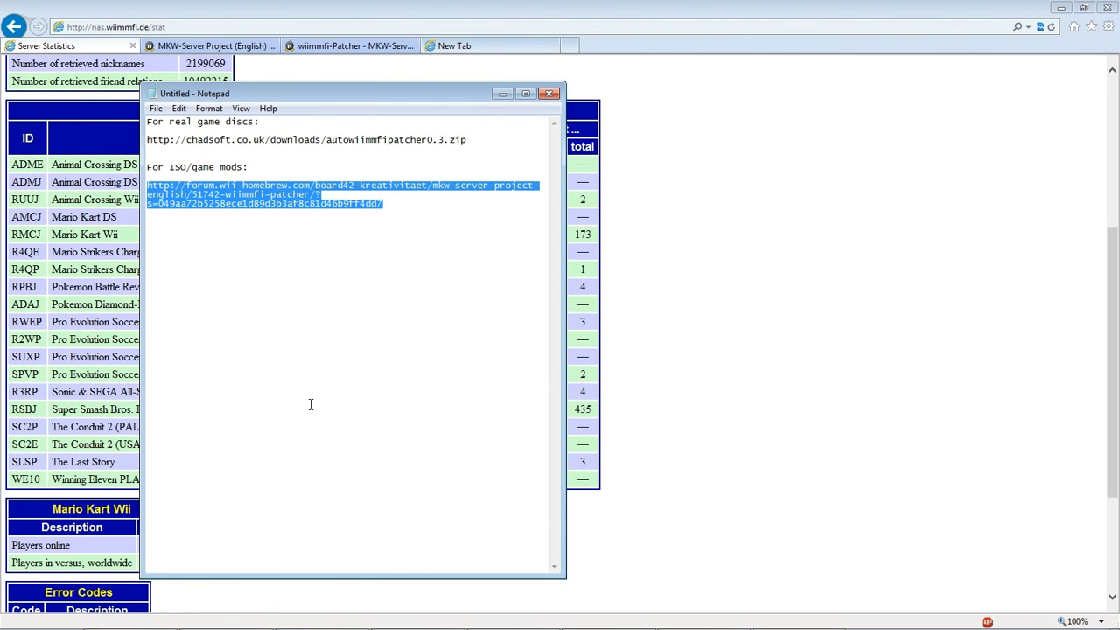
pyautogui.click(315, 48)
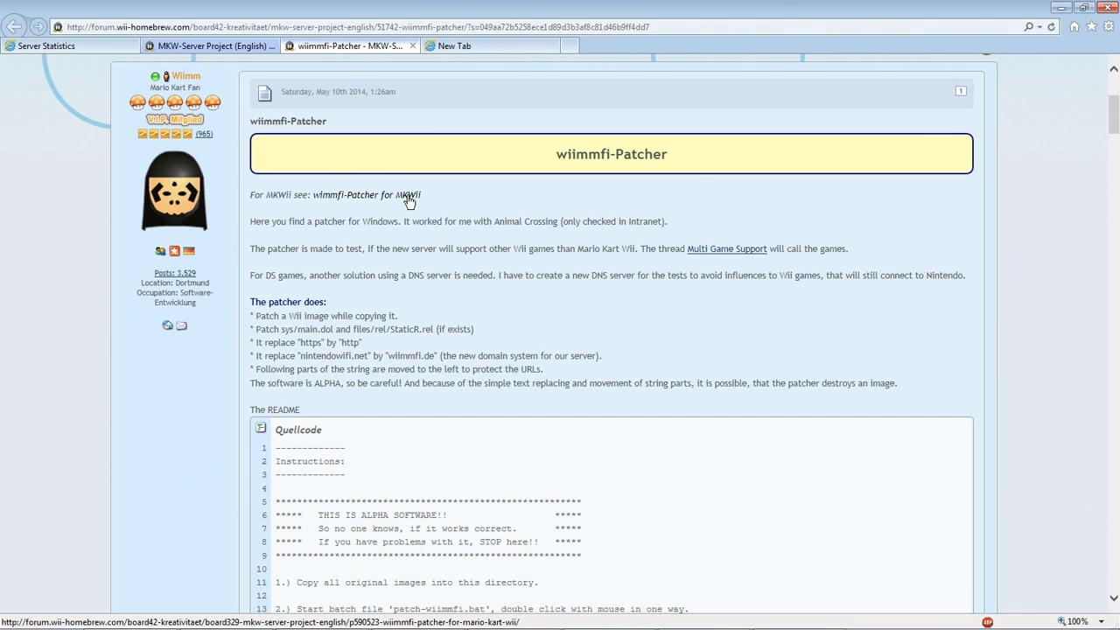
# Find the wiimmfi-patcher.zip download in the thread's first post and save it to Useful Empty Folder
pyautogui.scroll(-1, 363, 201)
pyautogui.scroll(-9, 354, 206)
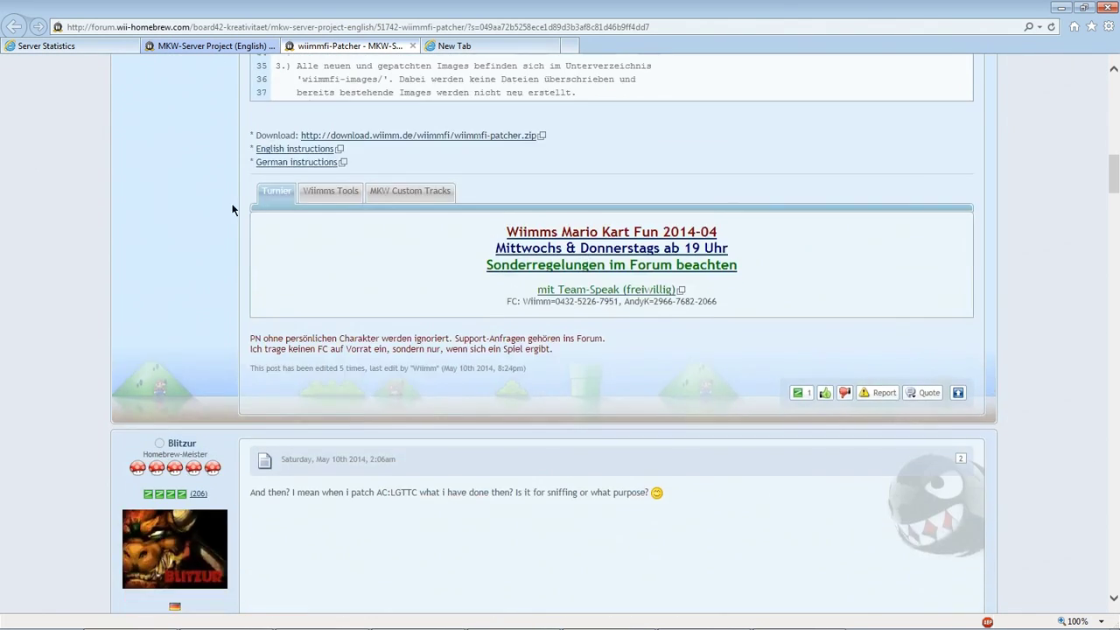
pyautogui.scroll(4, 223, 203)
pyautogui.scroll(-2, 503, 317)
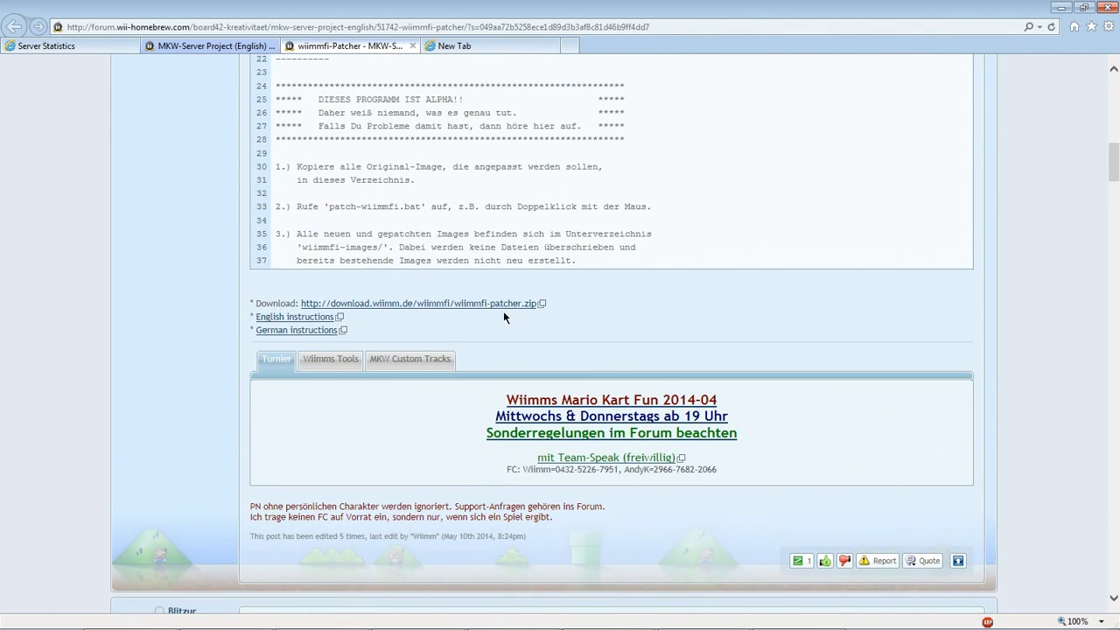
pyautogui.click(412, 305)
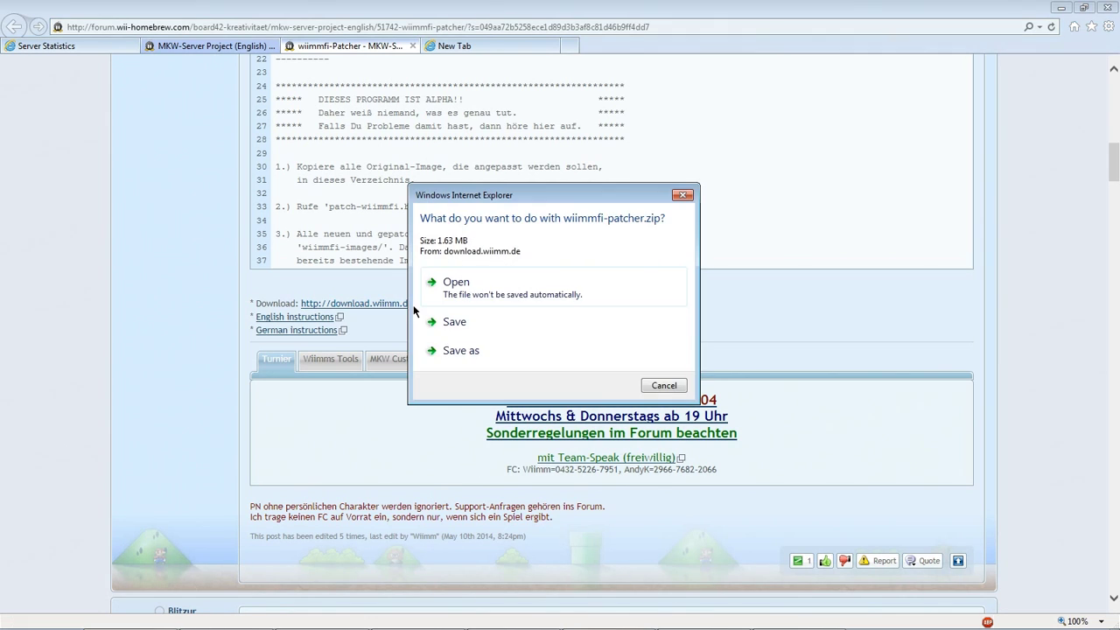
pyautogui.click(464, 351)
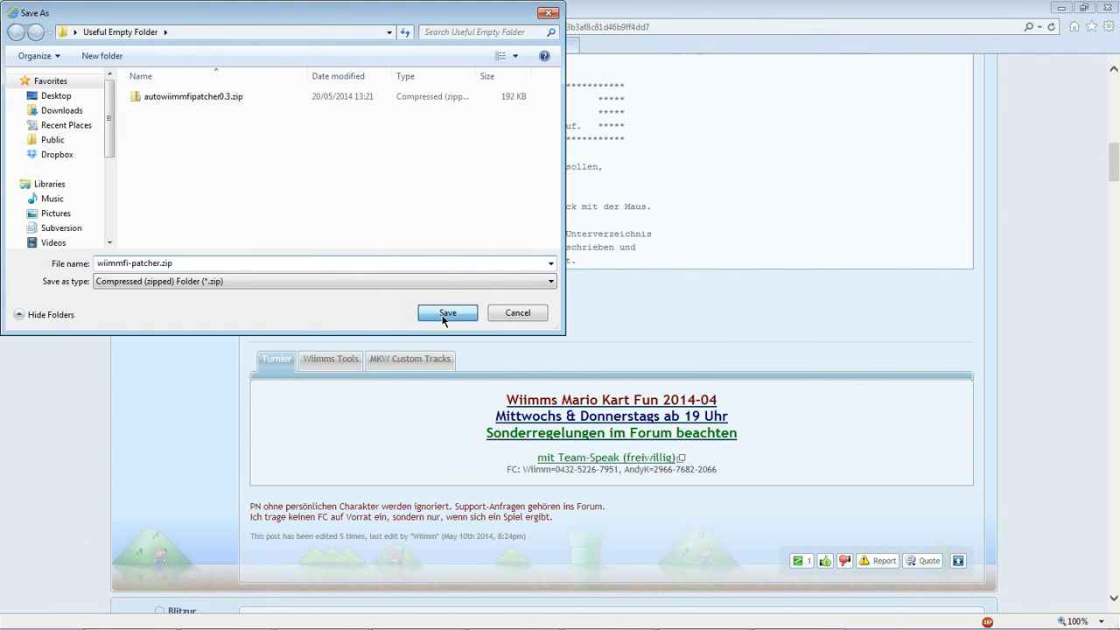
pyautogui.click(446, 313)
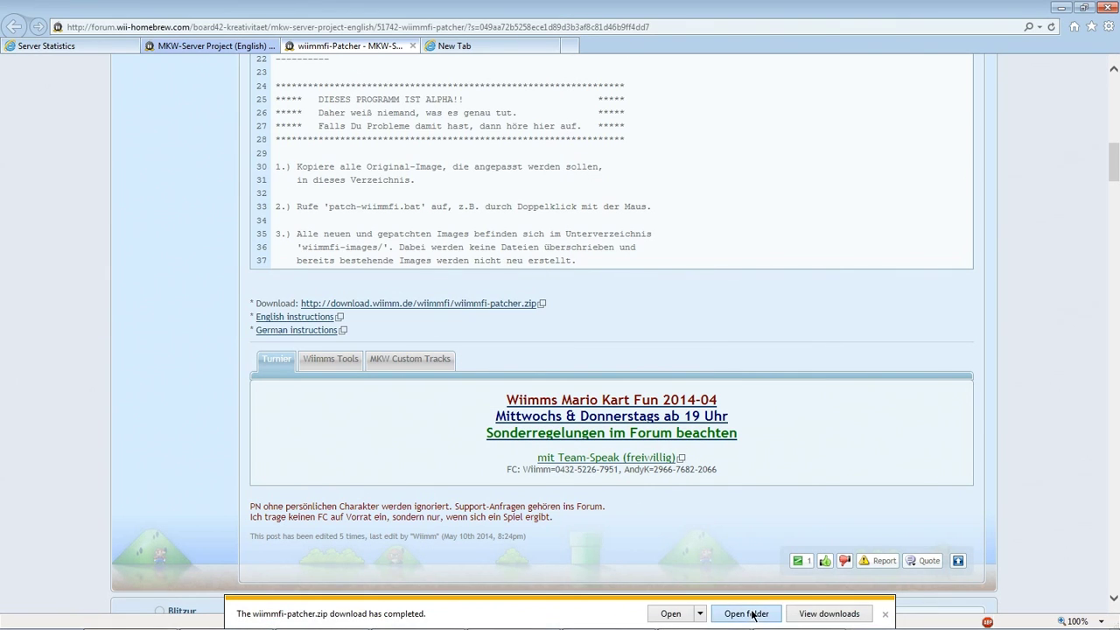
# Extract wiimmfi-patcher.zip to the default destination in its download folder and open the extracted inner wiimmfi-patcher folder
pyautogui.click(746, 613)
pyautogui.rightClick(474, 227)
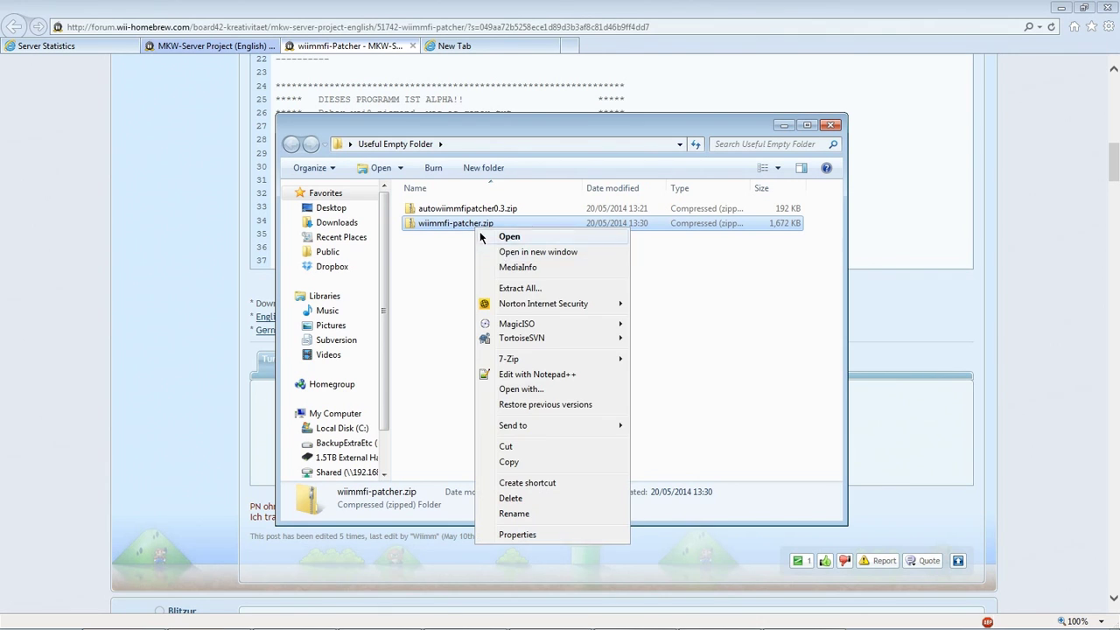
pyautogui.click(584, 290)
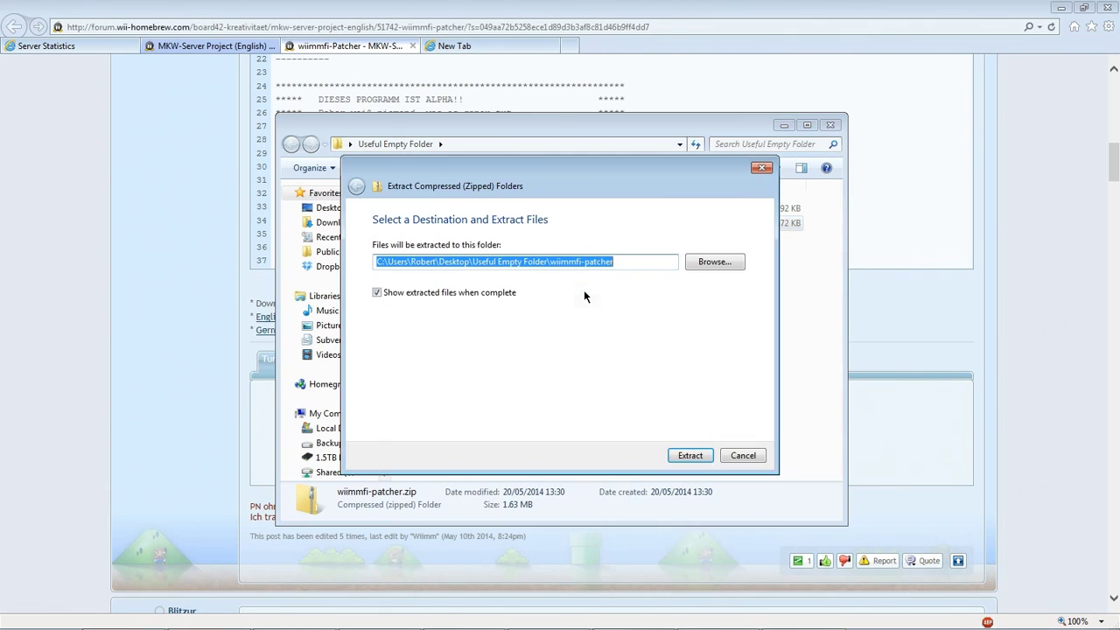
pyautogui.click(686, 452)
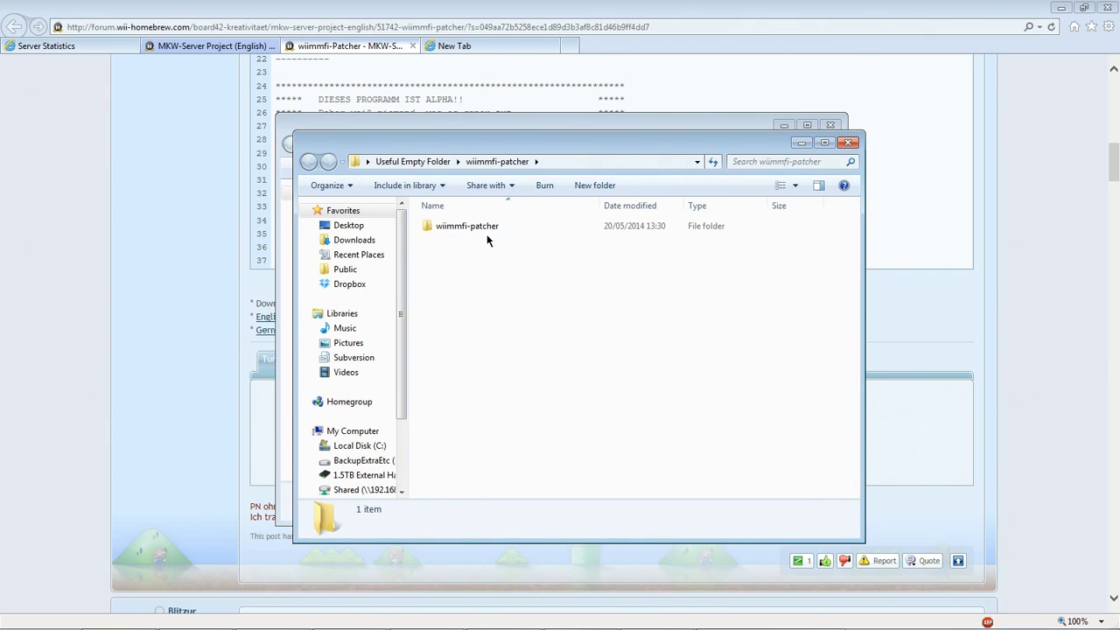
pyautogui.doubleClick(485, 230)
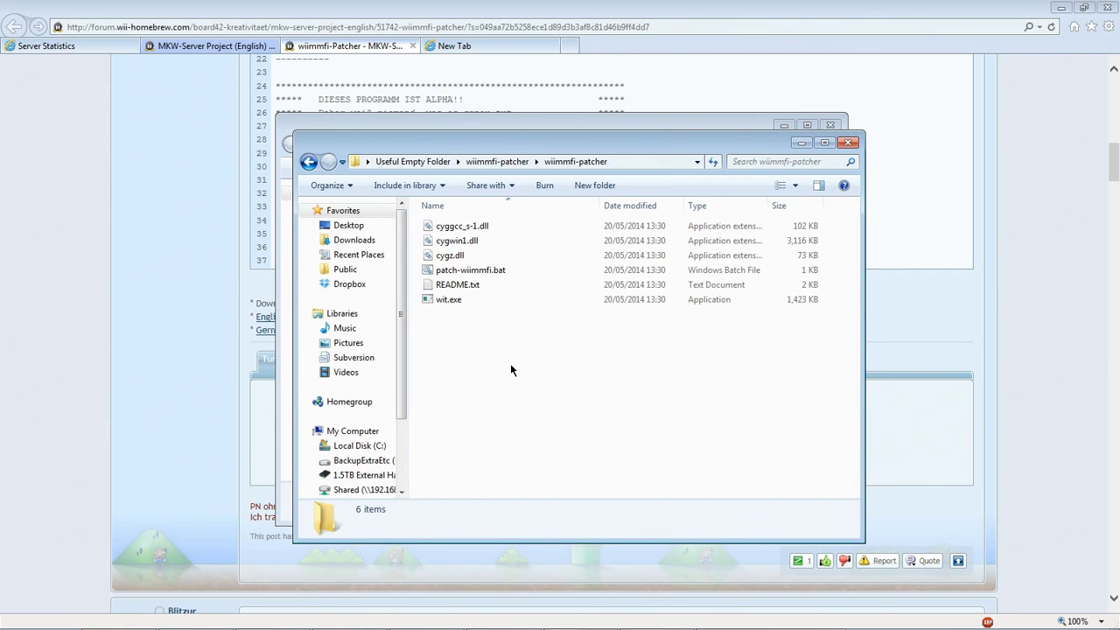
# Read the English instructions in the patcher's README.txt, highlighting the copy and batch file steps, and close the file
pyautogui.doubleClick(459, 284)
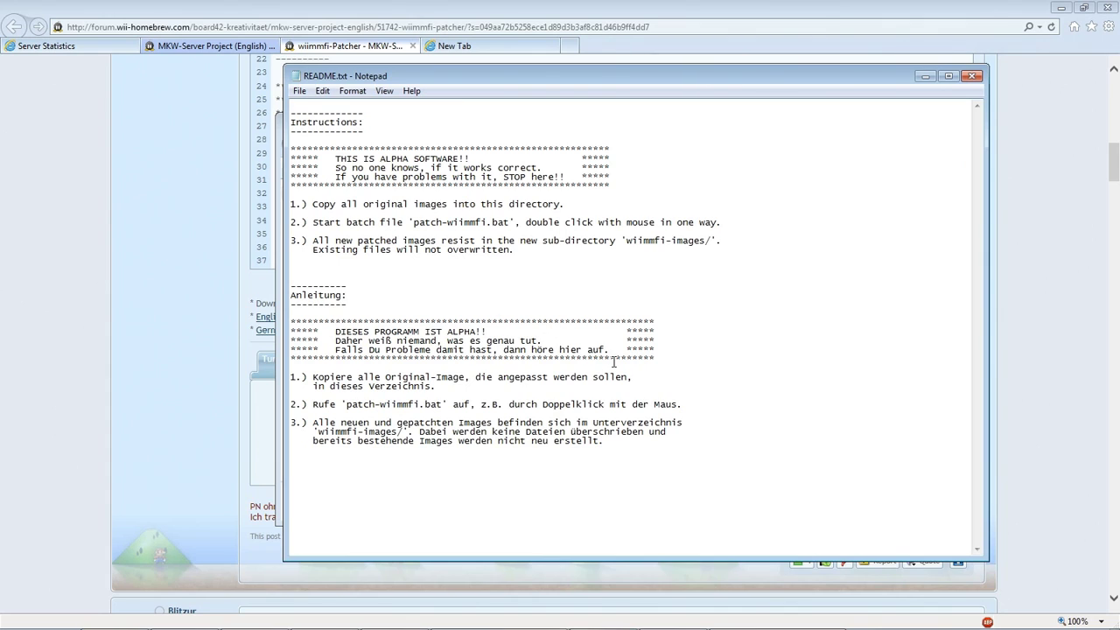
pyautogui.moveTo(308, 202); pyautogui.dragTo(584, 205)
pyautogui.moveTo(459, 222); pyautogui.dragTo(782, 223)
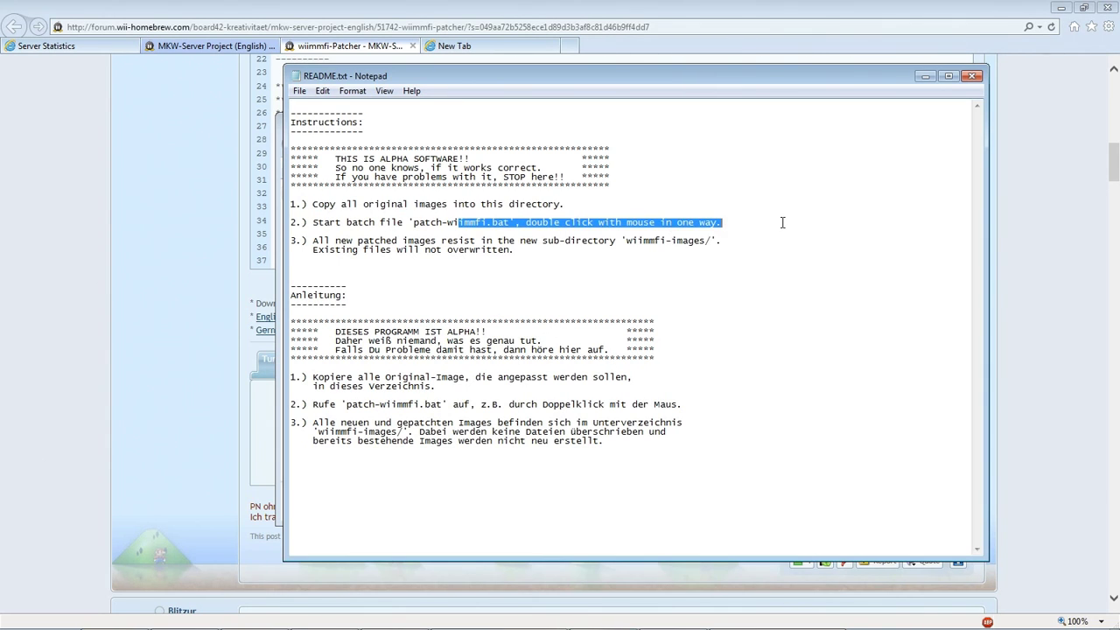
pyautogui.click(744, 252)
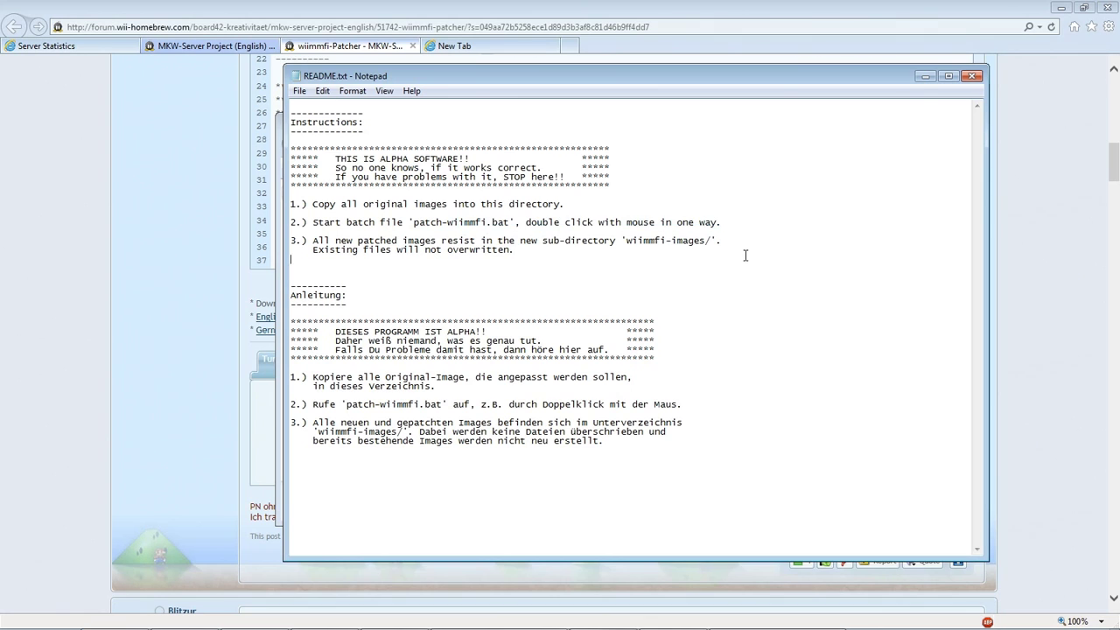
pyautogui.click(971, 76)
# Copy RMCP.iso from the 1.5TB External Hard Drive (E:) into the extracted wiimmfi-patcher folder
pyautogui.click(533, 403)
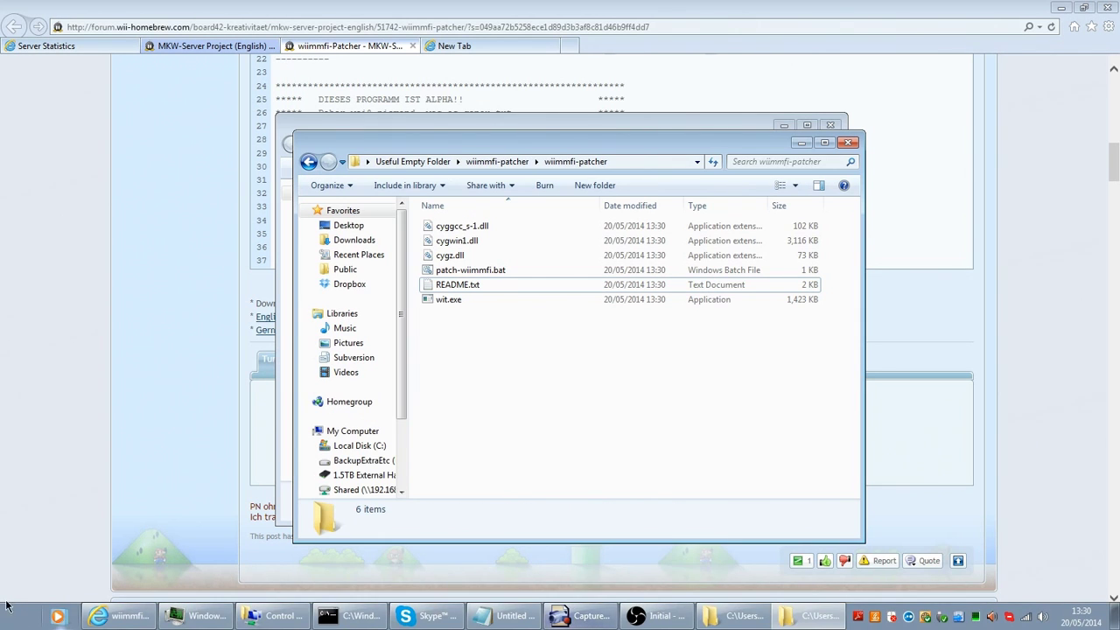
pyautogui.click(16, 623)
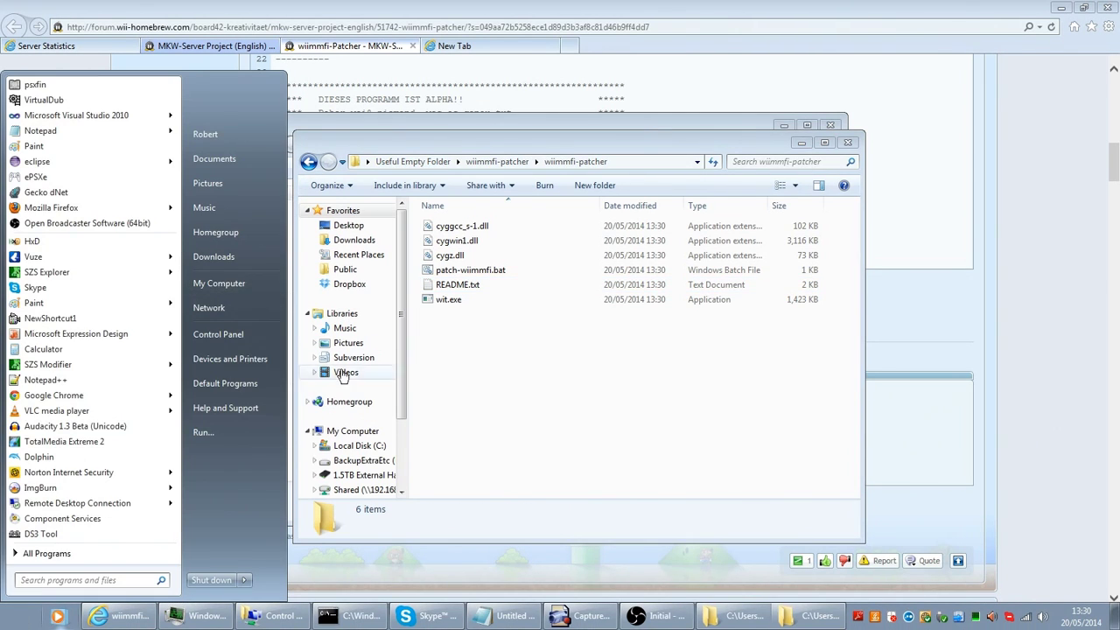
pyautogui.click(251, 283)
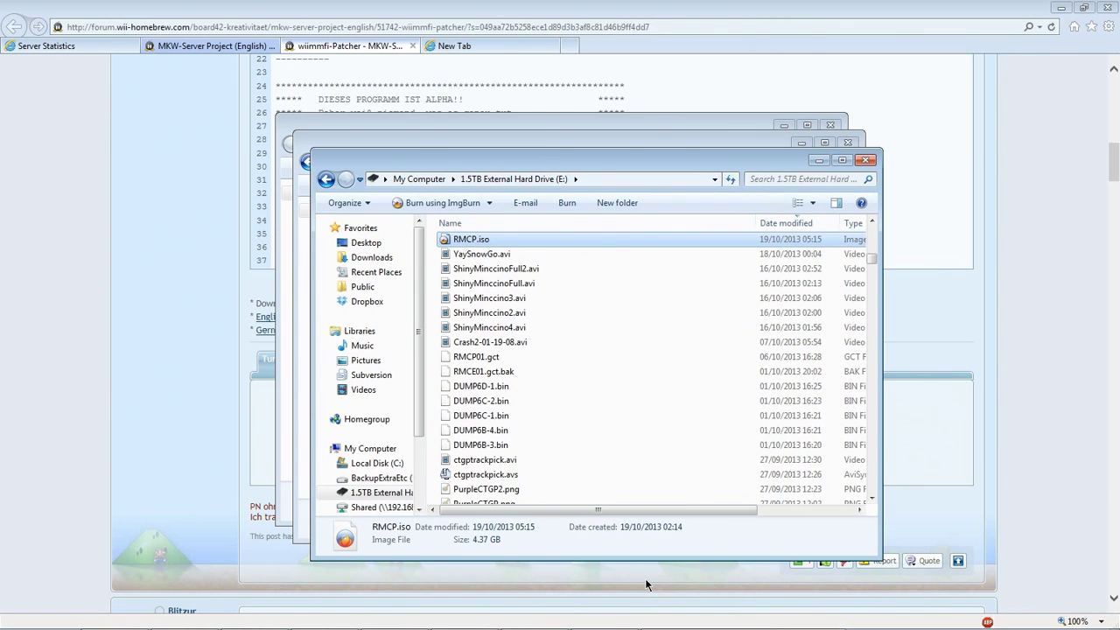
pyautogui.click(529, 145)
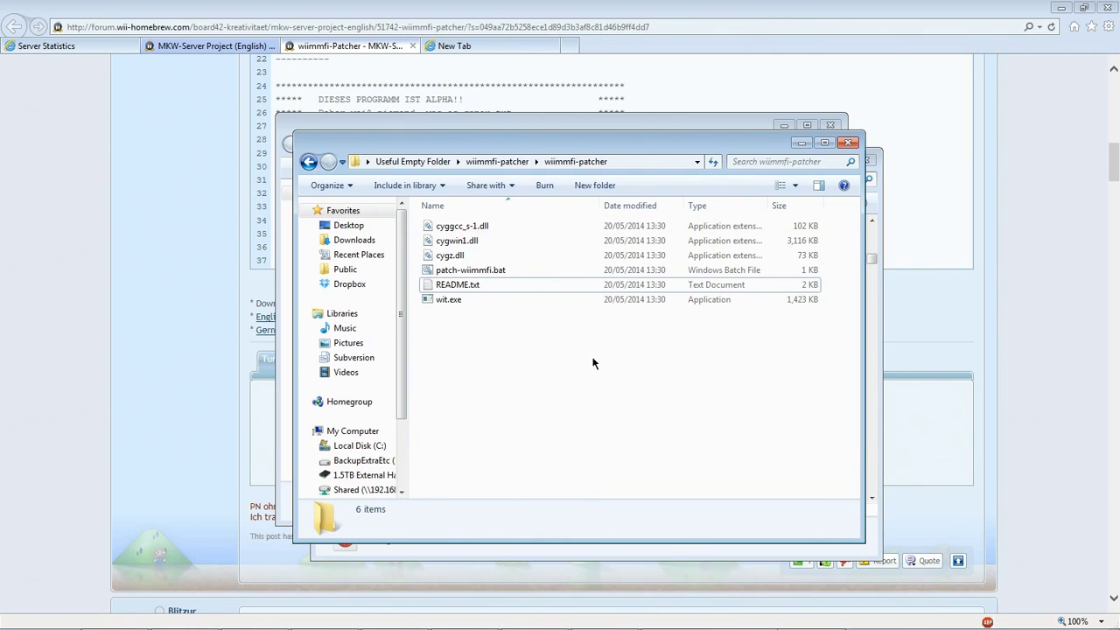
pyautogui.hotkey('ctrl', 'v')
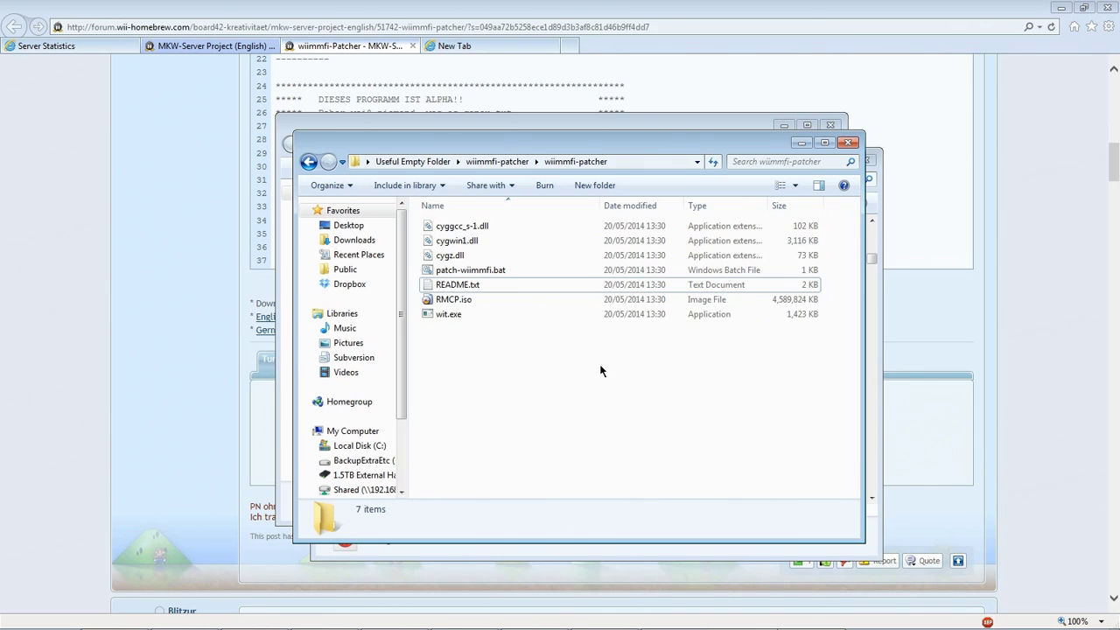
pyautogui.click(475, 374)
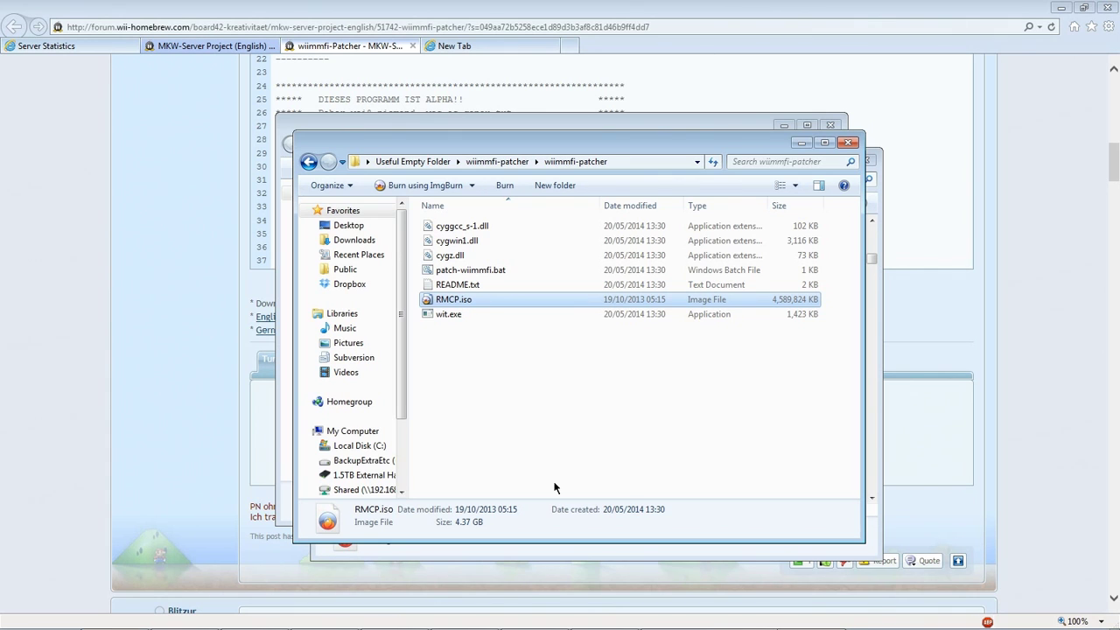
pyautogui.click(538, 447)
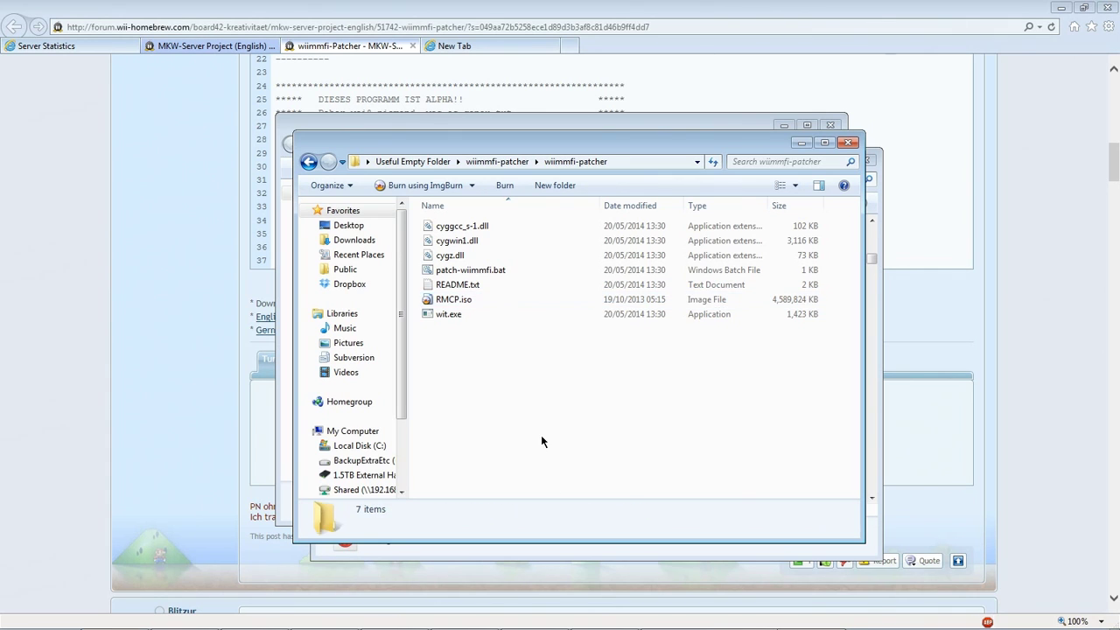
# Run patch-wiimmfi.bat with its console beside the folder window, and open the wiimmfi-images subfolder to view the patched RMCP.iso
pyautogui.doubleClick(486, 271)
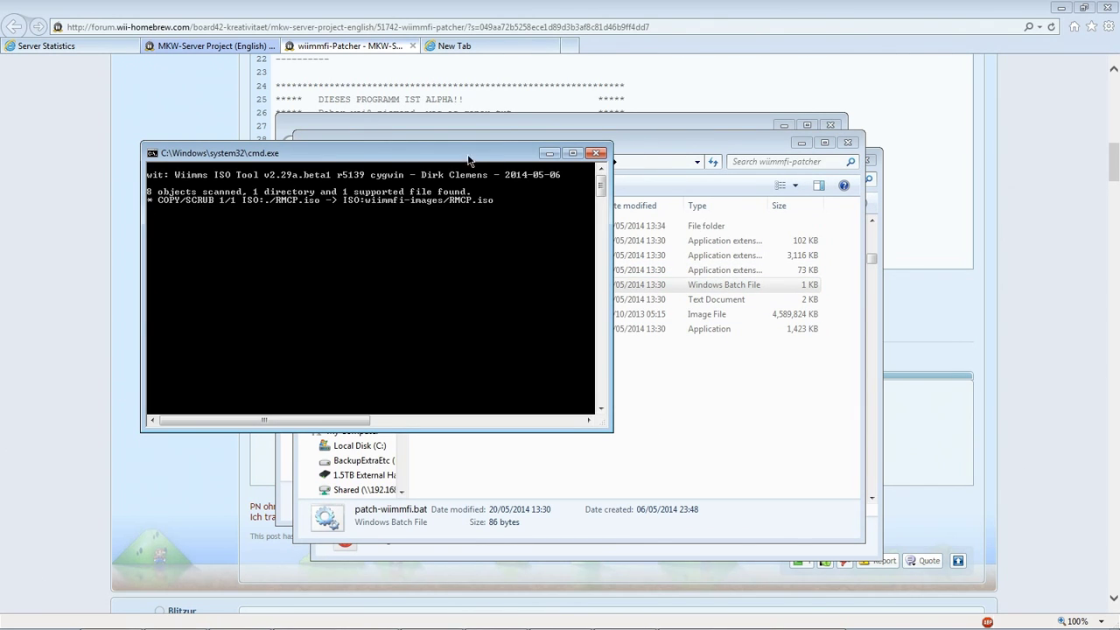
pyautogui.moveTo(469, 160); pyautogui.dragTo(324, 186)
pyautogui.moveTo(534, 147); pyautogui.dragTo(702, 142)
pyautogui.doubleClick(628, 226)
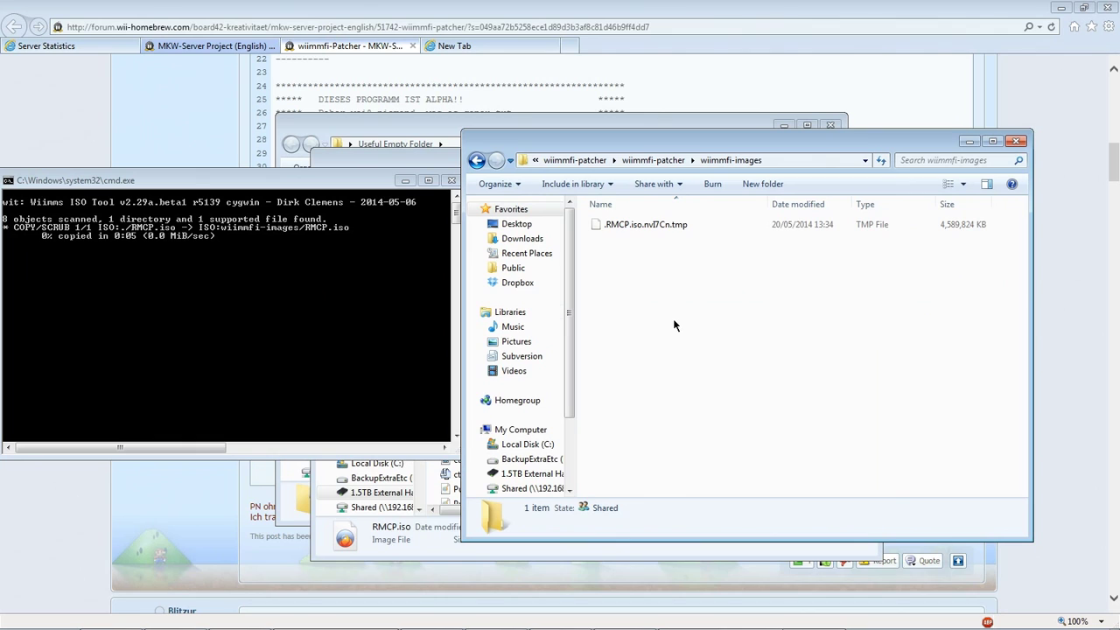
pyautogui.moveTo(192, 183); pyautogui.dragTo(205, 183)
pyautogui.click(817, 270)
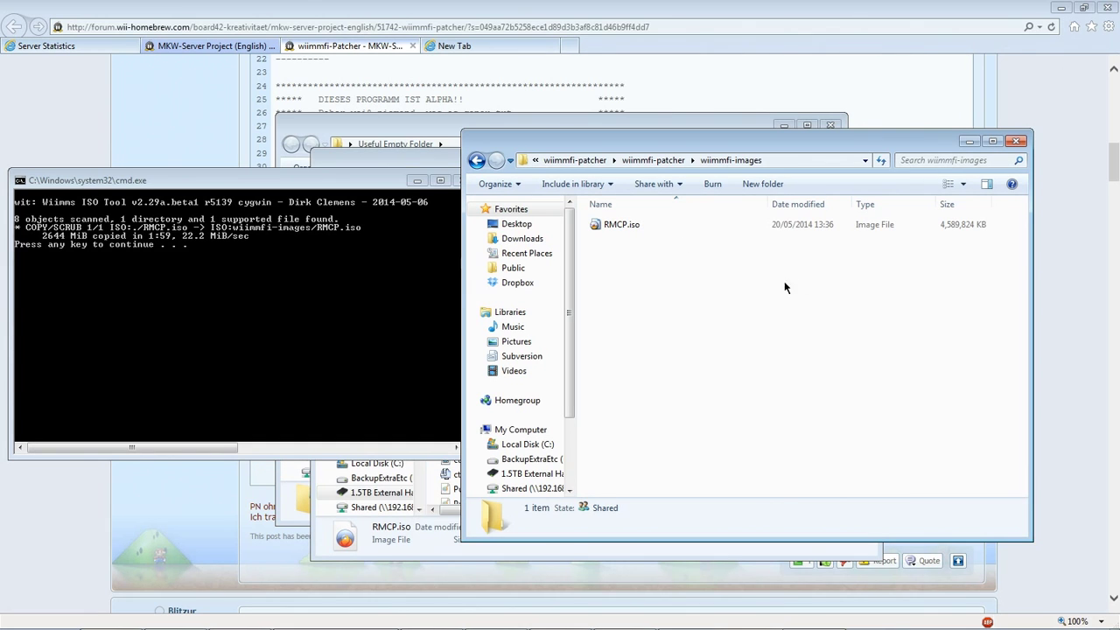
pyautogui.click(725, 226)
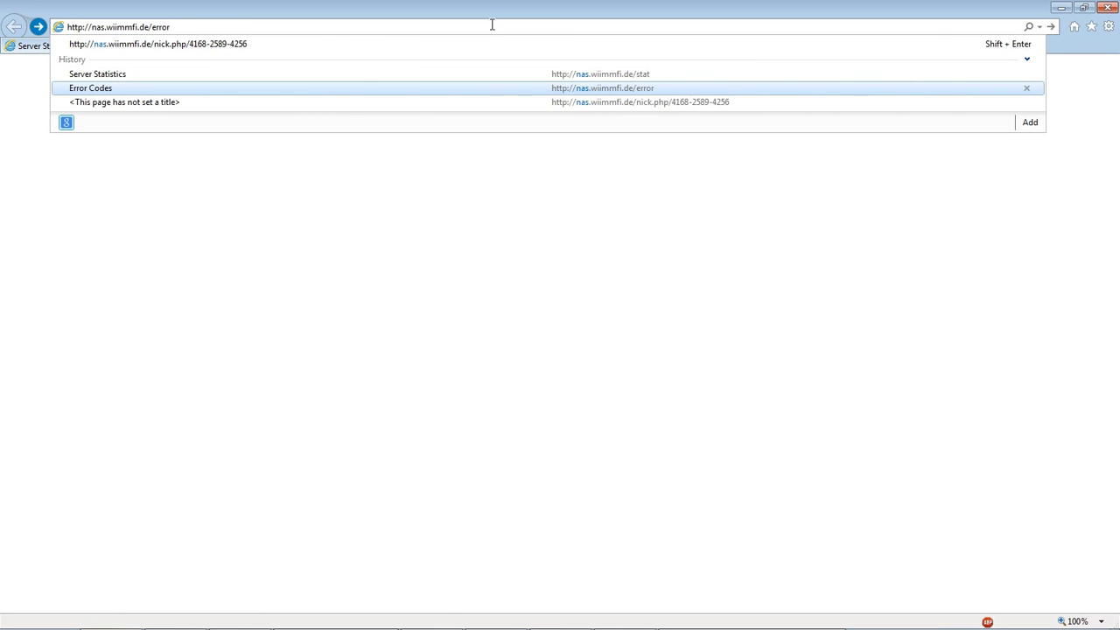
# Open the Error Codes page at nas.wiimmfi.de/error and highlight the ban, unsupported game, and login and database error entries
pyautogui.press('Return')
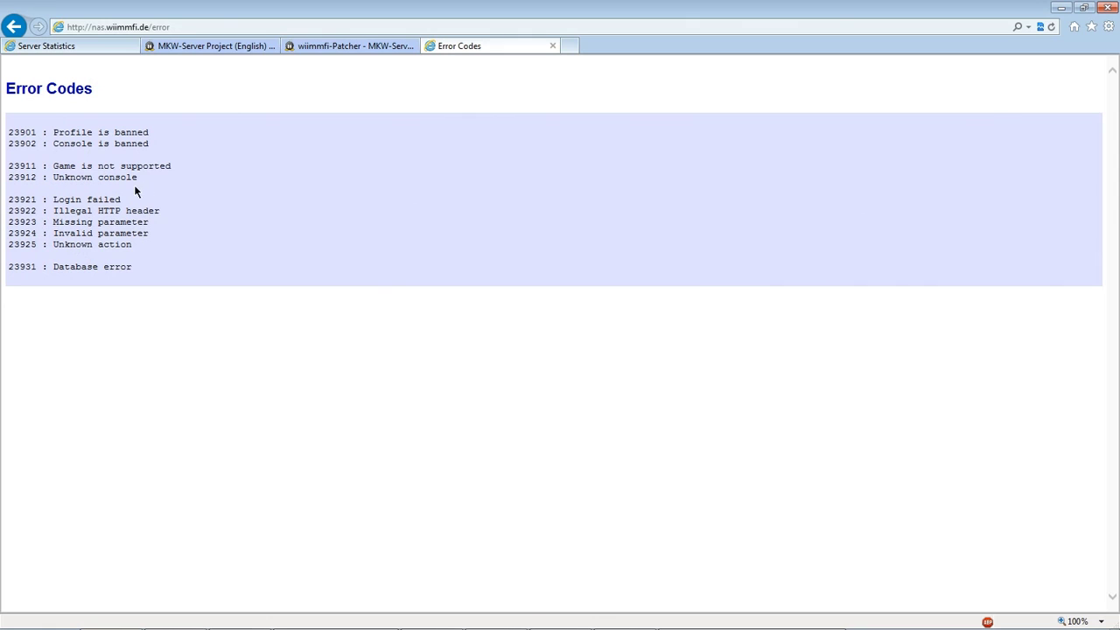
pyautogui.moveTo(8, 131); pyautogui.dragTo(162, 153)
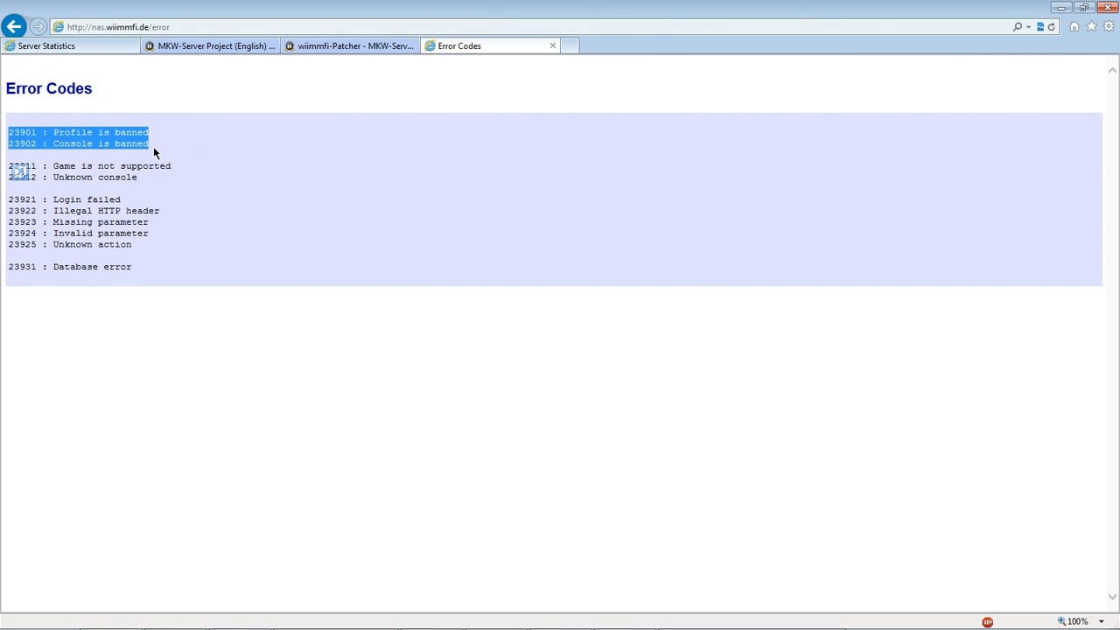
pyautogui.click(154, 147)
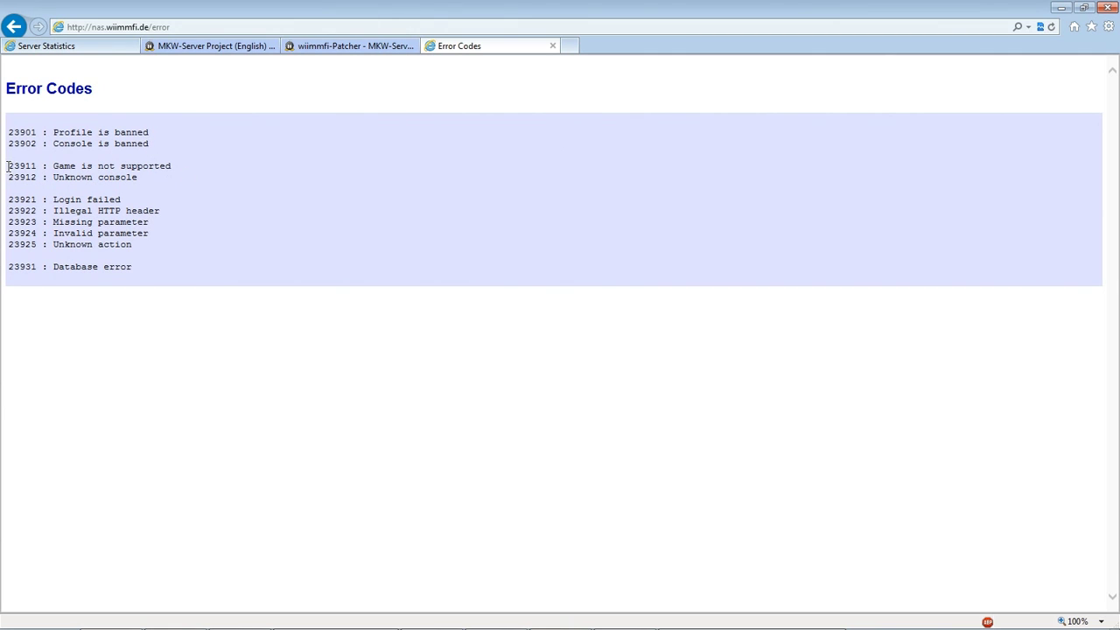
pyautogui.moveTo(8, 165); pyautogui.dragTo(212, 166)
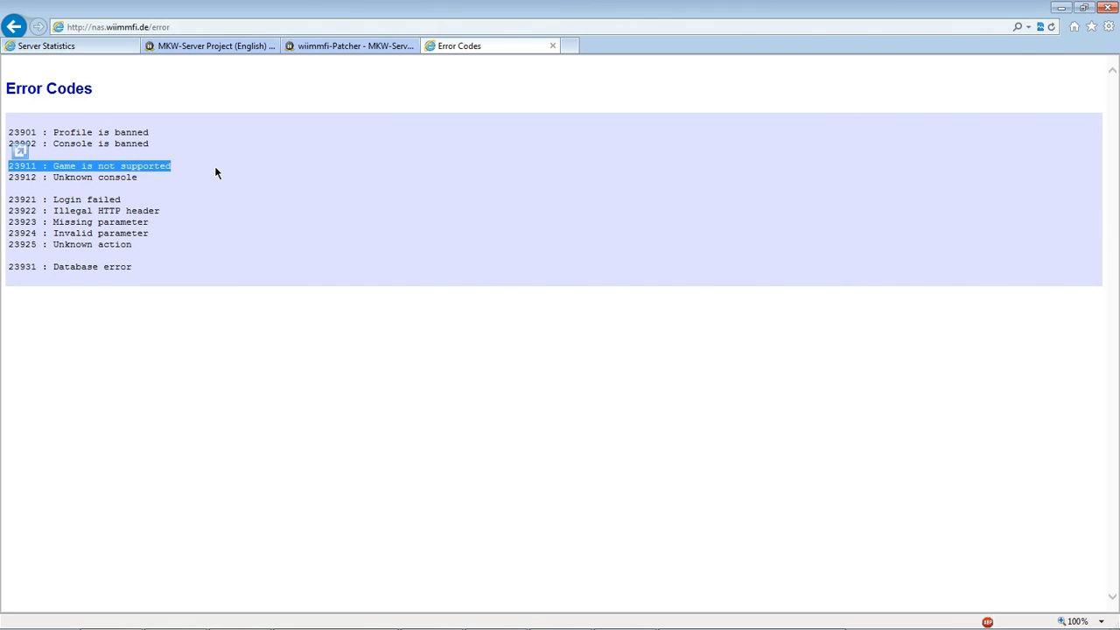
pyautogui.click(215, 172)
pyautogui.moveTo(9, 199); pyautogui.dragTo(164, 271)
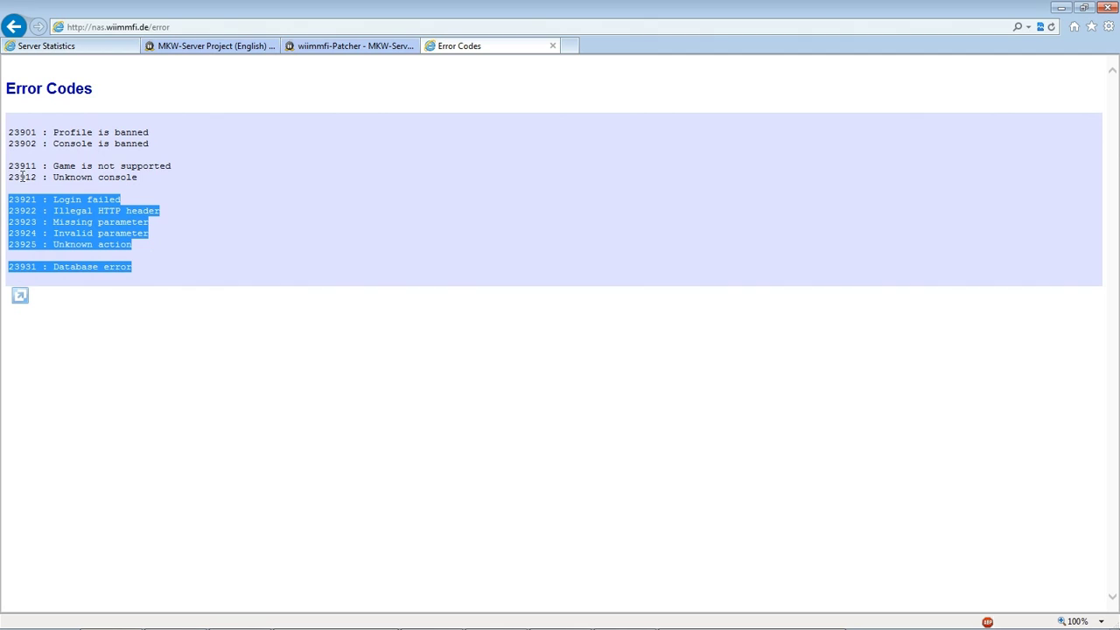
# Highlight the entries from 23912 Unknown console to 23931 Database error on the Error Codes page and clear the selection
pyautogui.moveTo(9, 177); pyautogui.dragTo(187, 288)
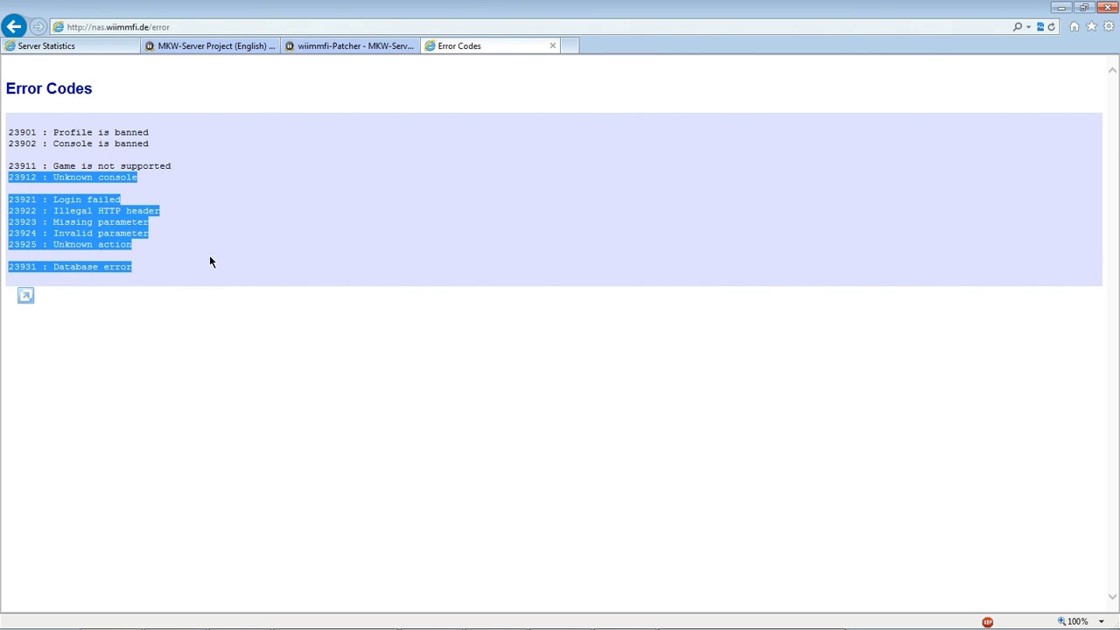
pyautogui.moveTo(189, 270); pyautogui.dragTo(10, 201)
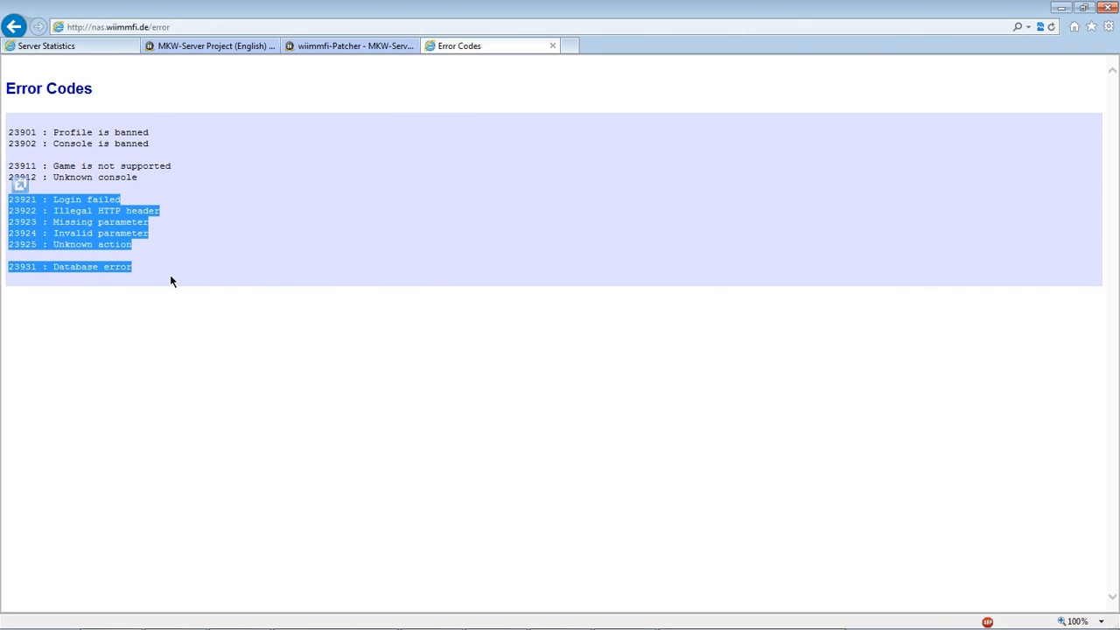
pyautogui.click(206, 245)
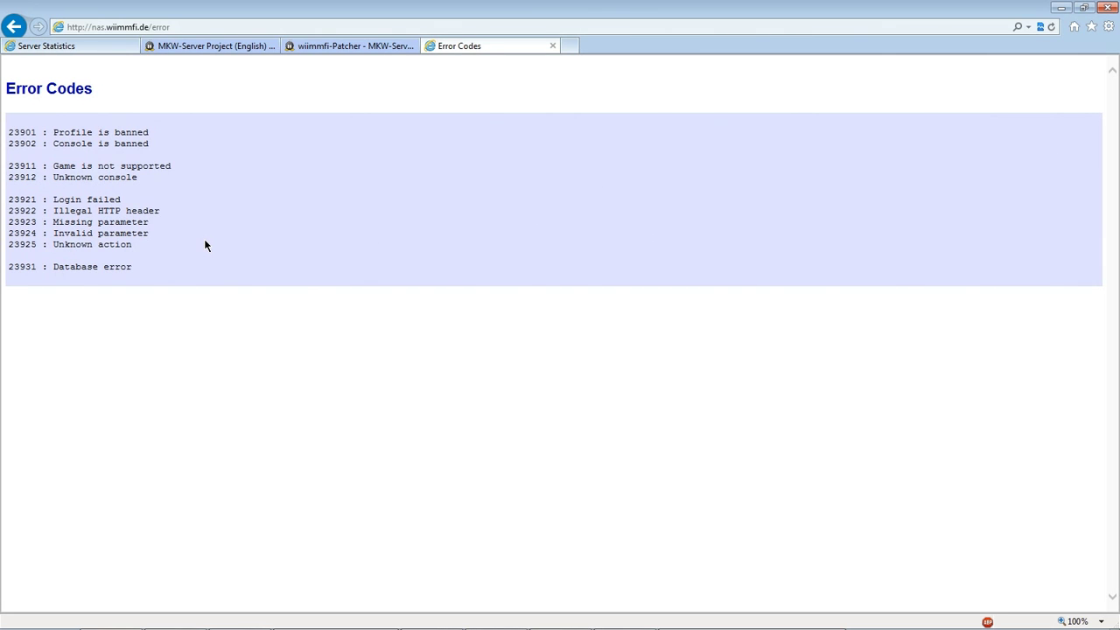
# Switch to the open Notepad notes and add "Error code 60000" with "Profile not found" below the ISO/game mods link
pyautogui.moveTo(705, 626)
pyautogui.click(479, 619)
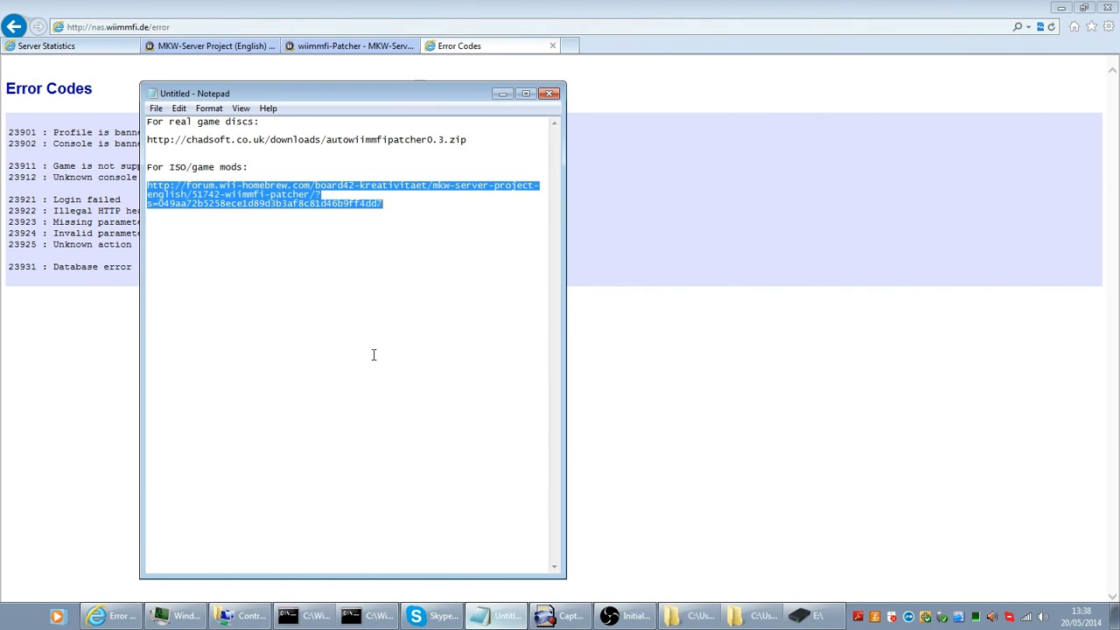
pyautogui.click(375, 352)
pyautogui.write('Error code')
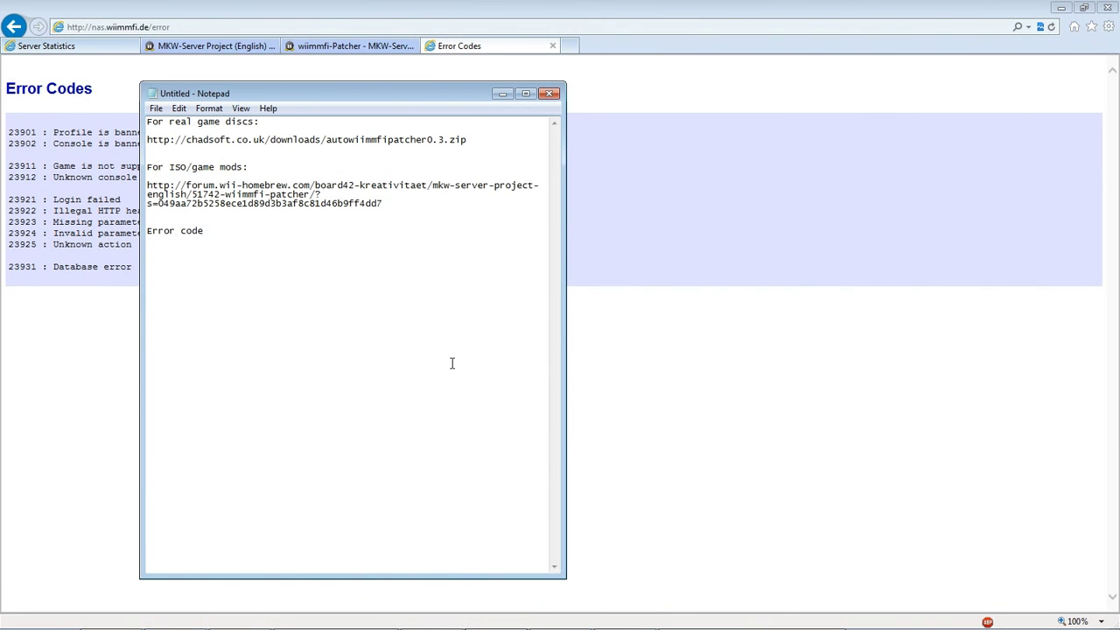
pyautogui.write(' 60000')
pyautogui.press('Return')
pyautogui.press('Return')
pyautogui.write('Profile not found')
pyautogui.moveTo(147, 139); pyautogui.dragTo(207, 139)
pyautogui.click(365, 138)
pyautogui.click(414, 378)
# Switch to the MKW-Server Project (English) forum board in the browser and look through its announcements and threads
pyautogui.click(188, 46)
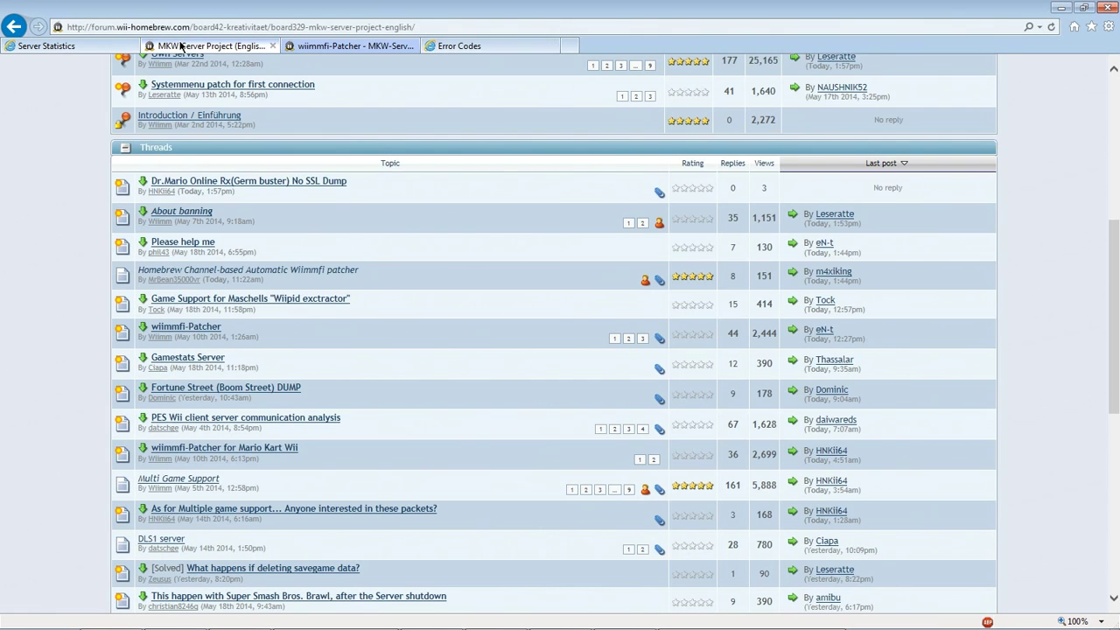
pyautogui.scroll(4, 94, 275)
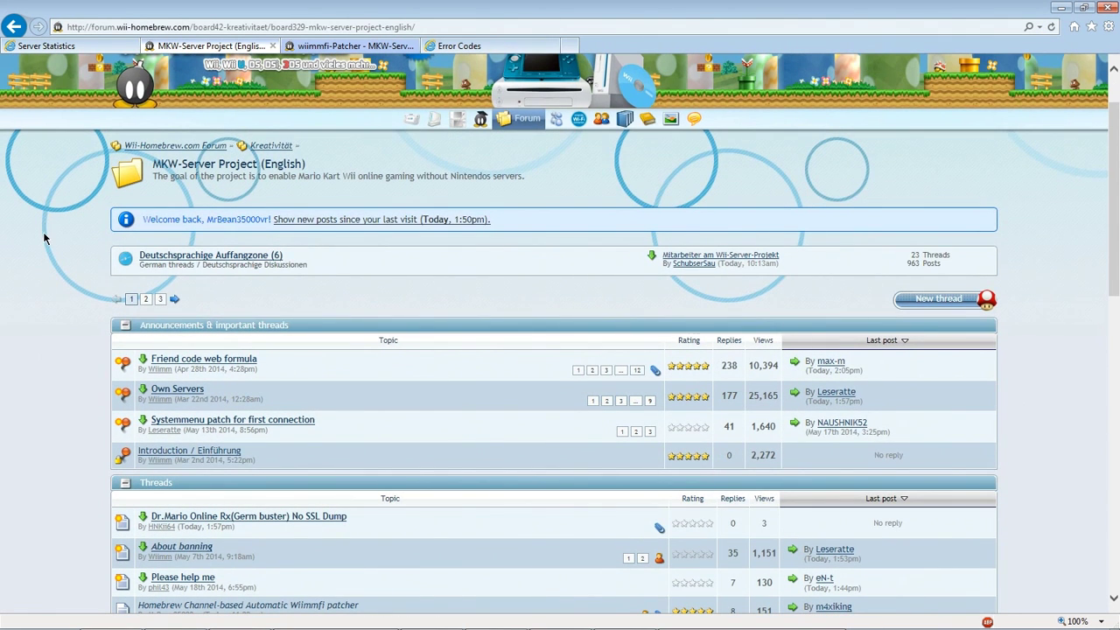
pyautogui.scroll(-15, 43, 240)
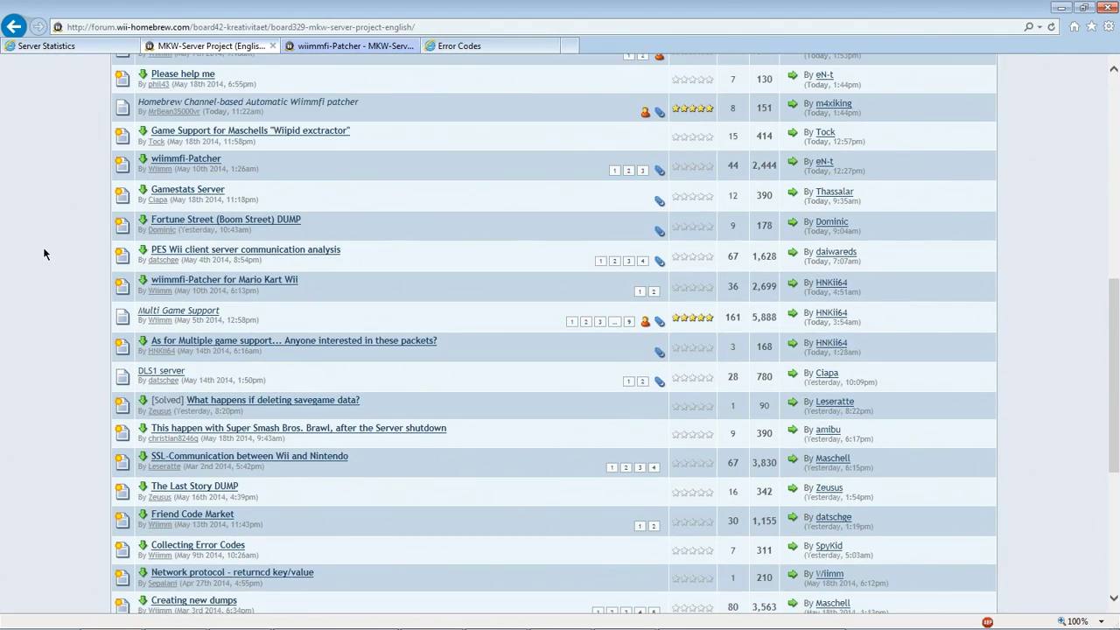
pyautogui.scroll(3, 42, 249)
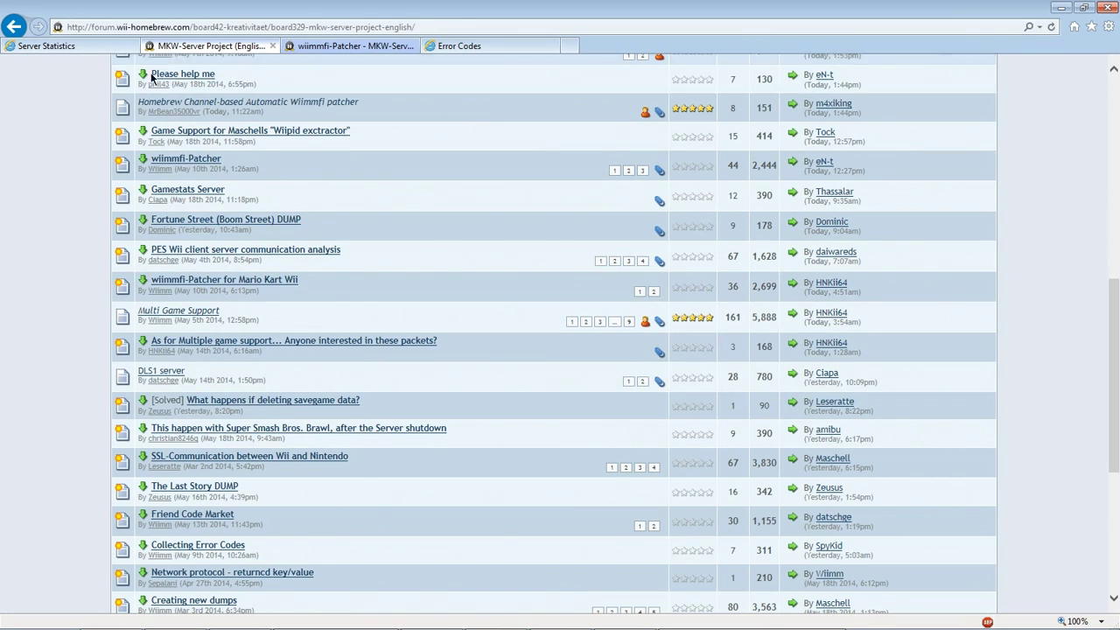
pyautogui.scroll(2, 2, 256)
# View the German threads in the Deutschsprachige Auffangzone subforum and return to the MKW-Server Project (English) board
pyautogui.scroll(8, 1, 257)
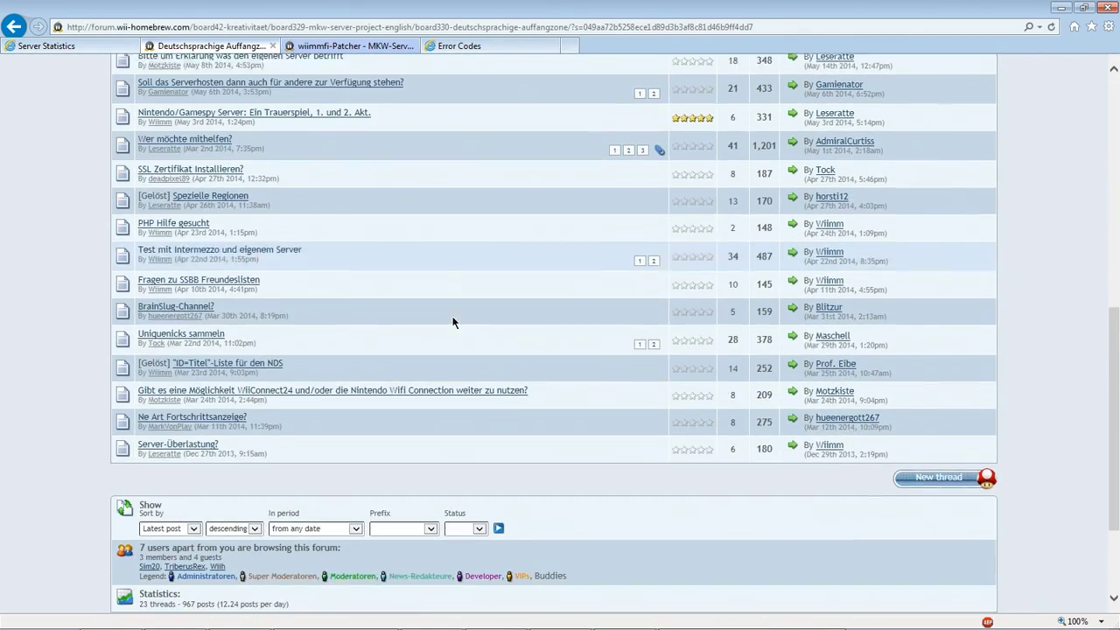
pyautogui.scroll(7, 456, 324)
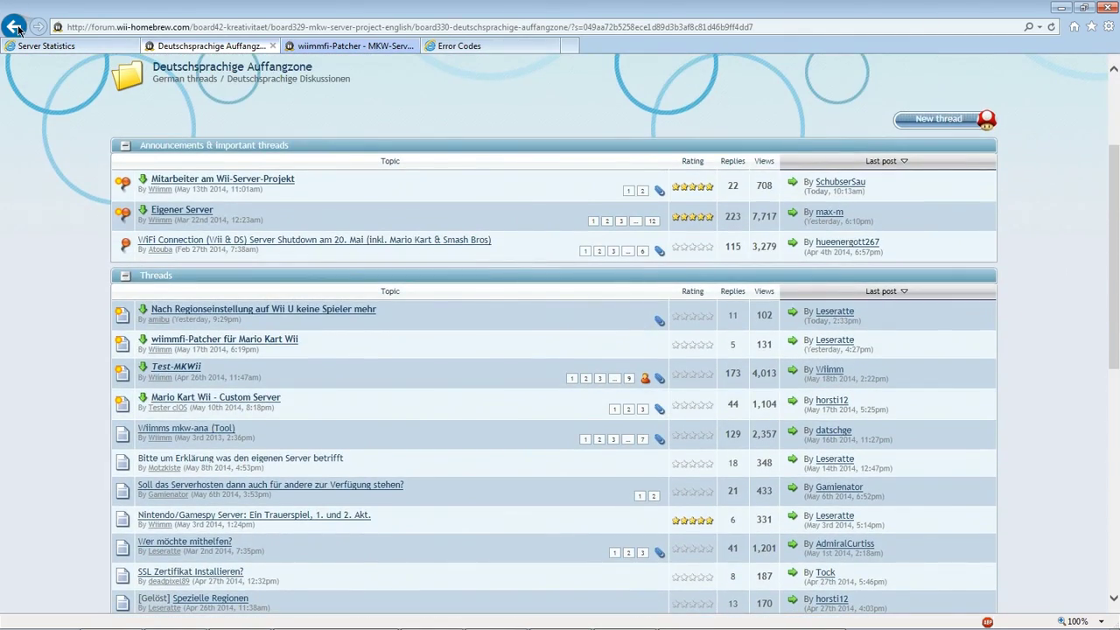
pyautogui.click(16, 27)
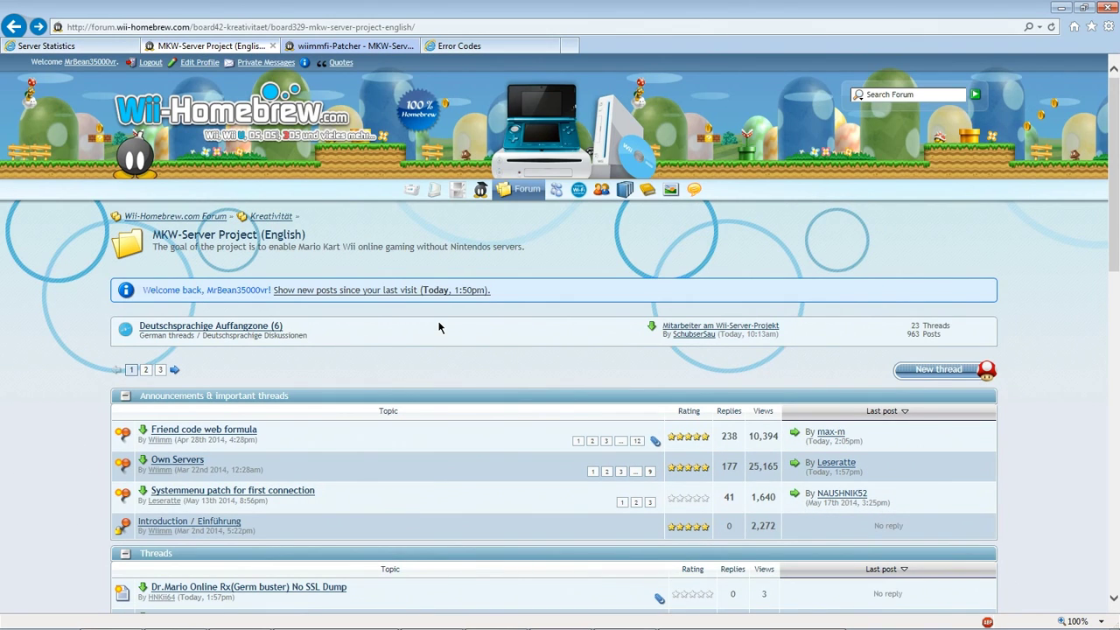
pyautogui.scroll(-3, 437, 327)
pyautogui.scroll(1, 422, 337)
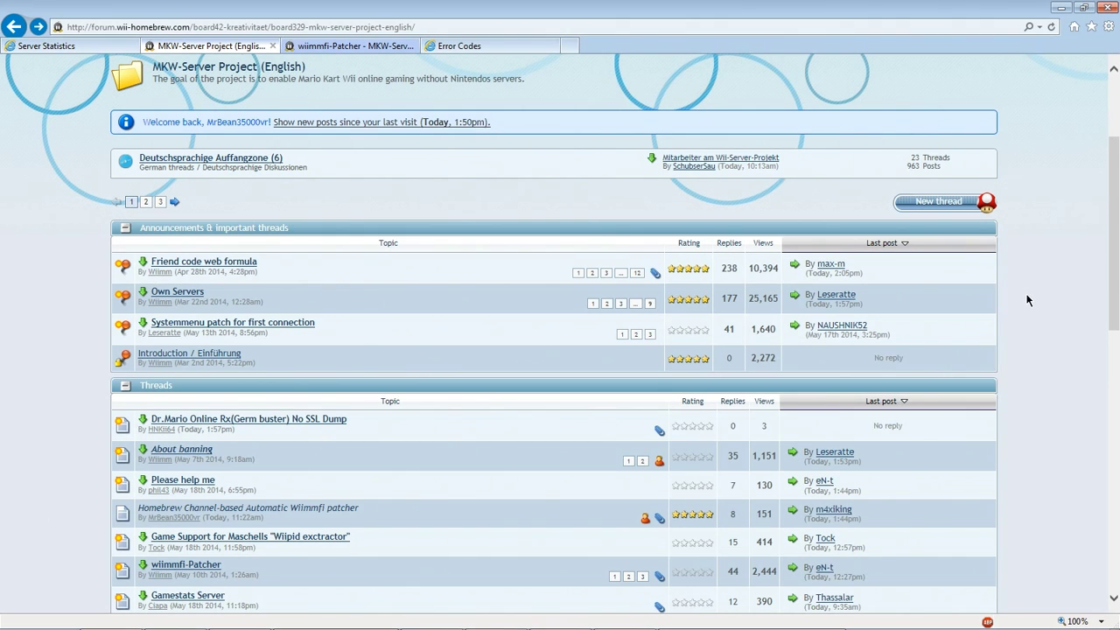
pyautogui.moveTo(739, 623)
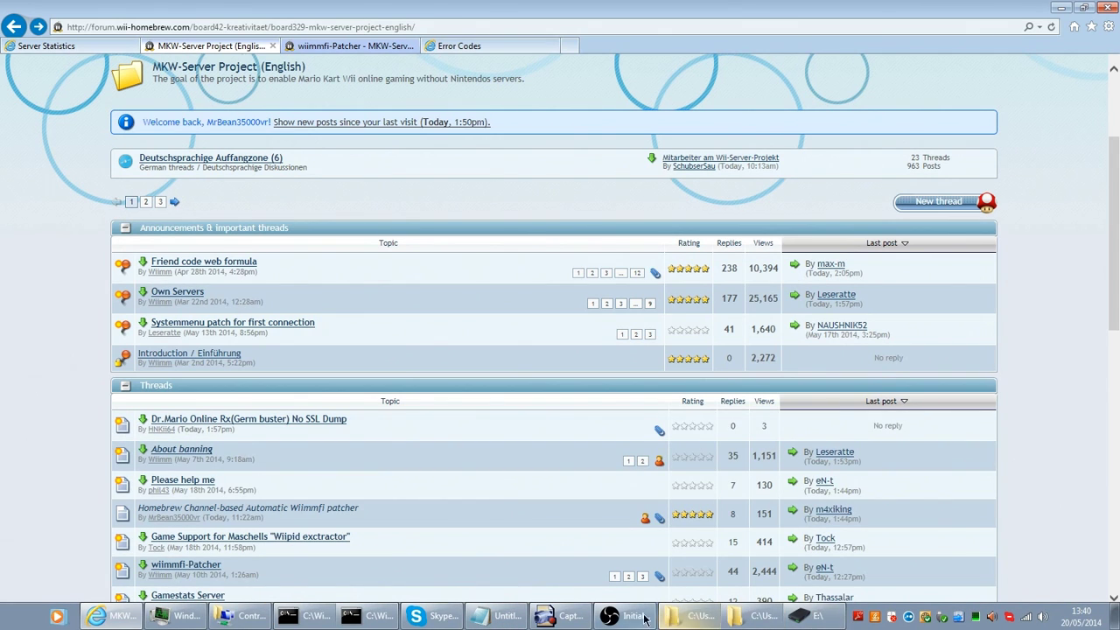